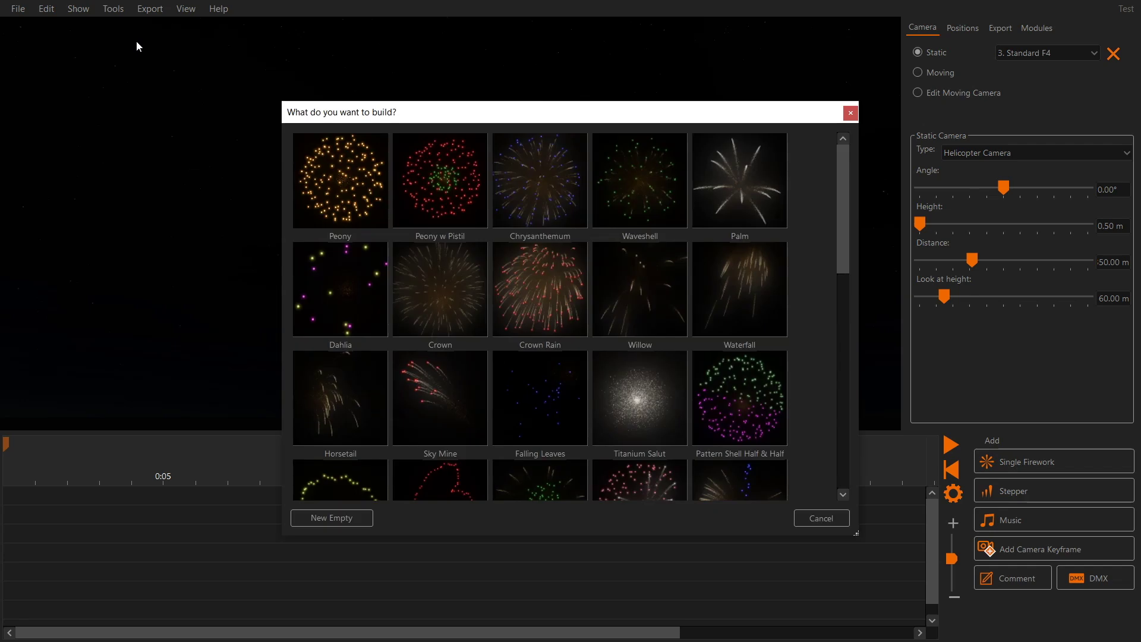
# Step: Create a new empty firework effect and add a Cake component to it
pyautogui.scroll(-10, 563, 263)
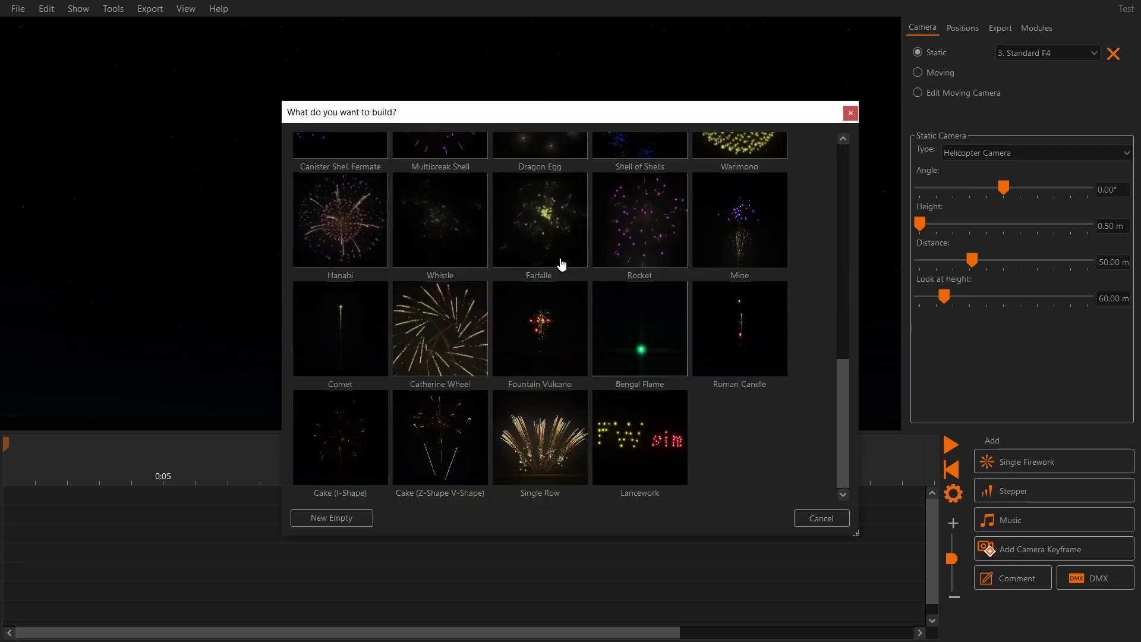
pyautogui.click(336, 518)
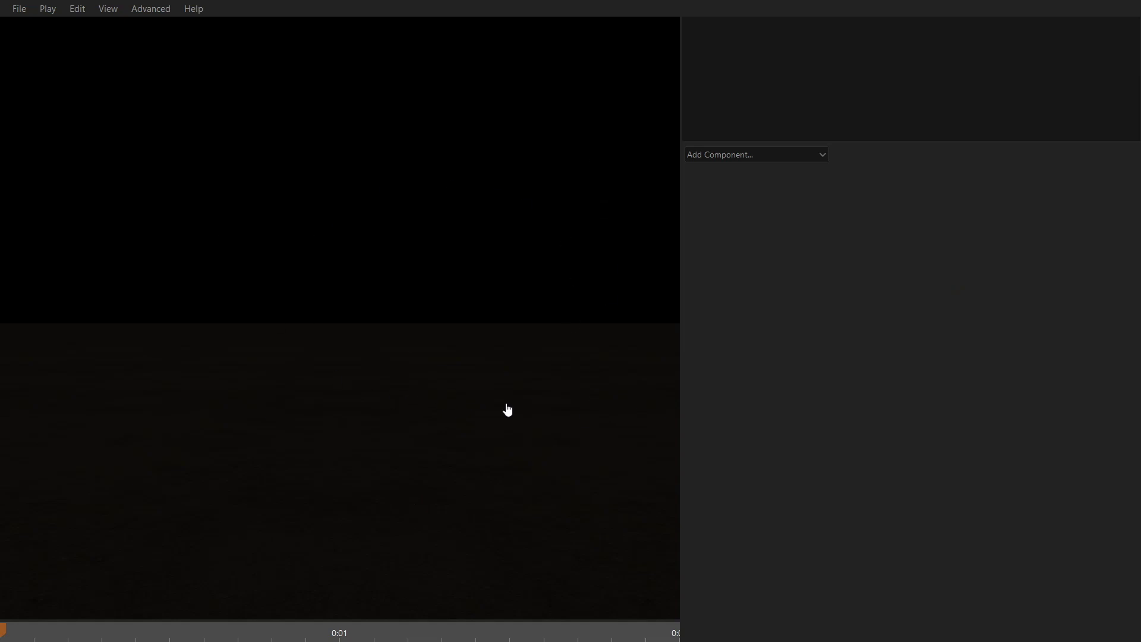
pyautogui.click(760, 157)
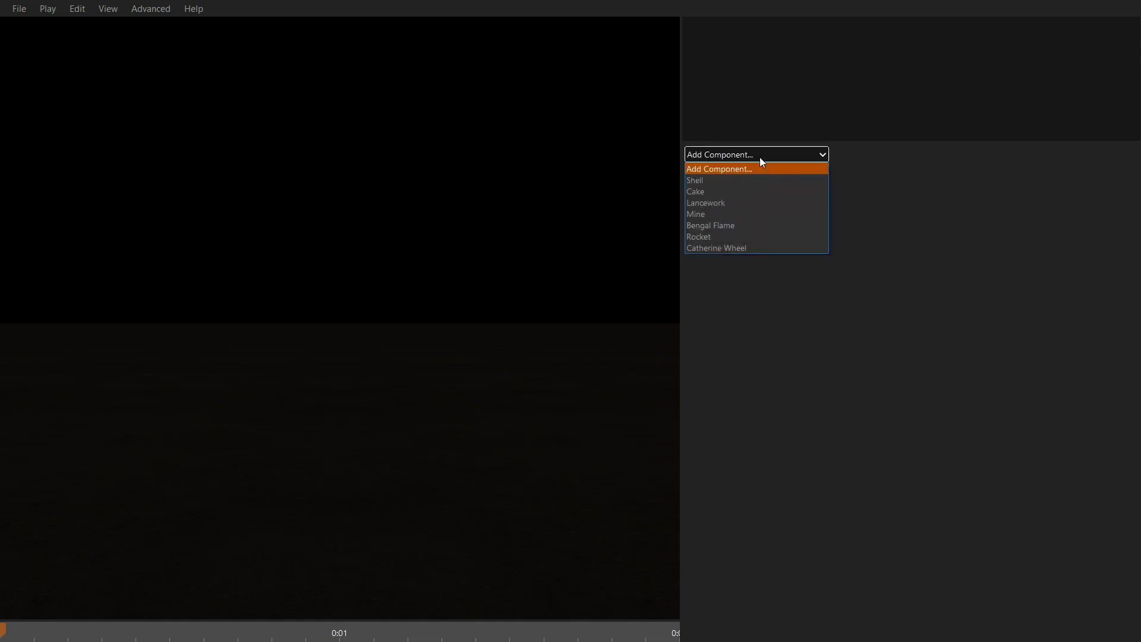
pyautogui.click(750, 192)
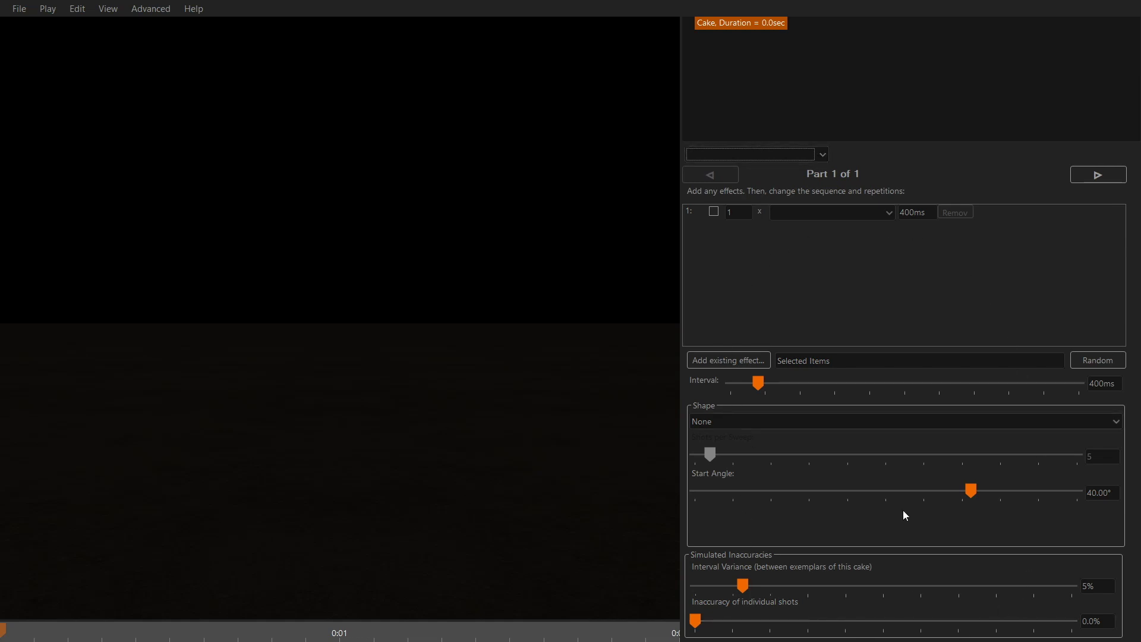
# Step: Add a Mine to the cake and give the mine an Explosion component
pyautogui.click(822, 155)
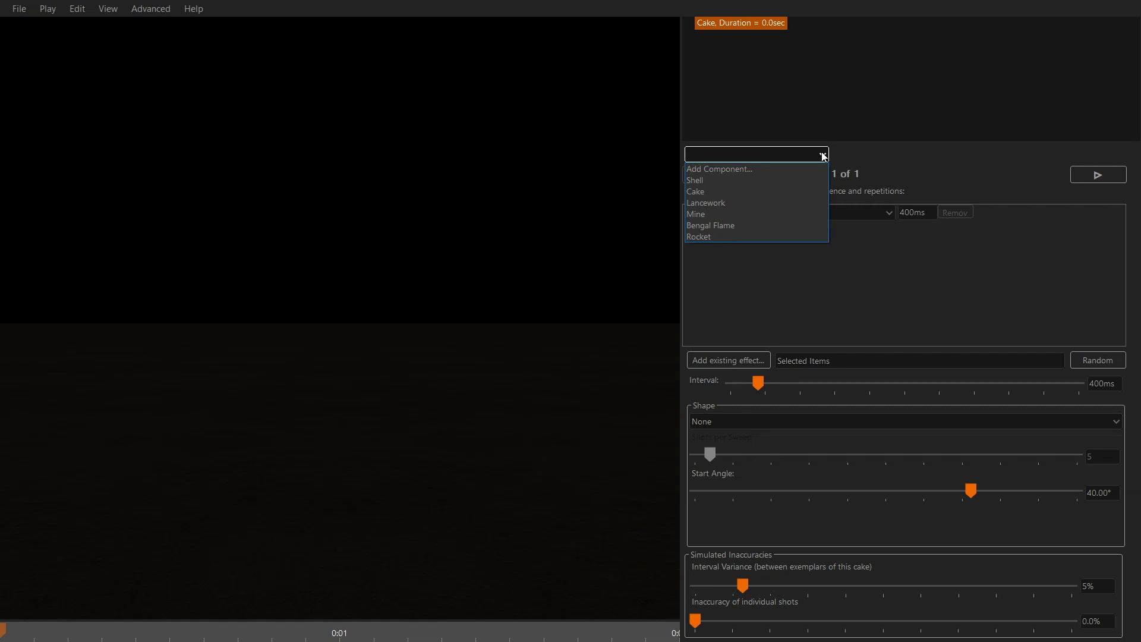
pyautogui.click(719, 214)
pyautogui.click(721, 37)
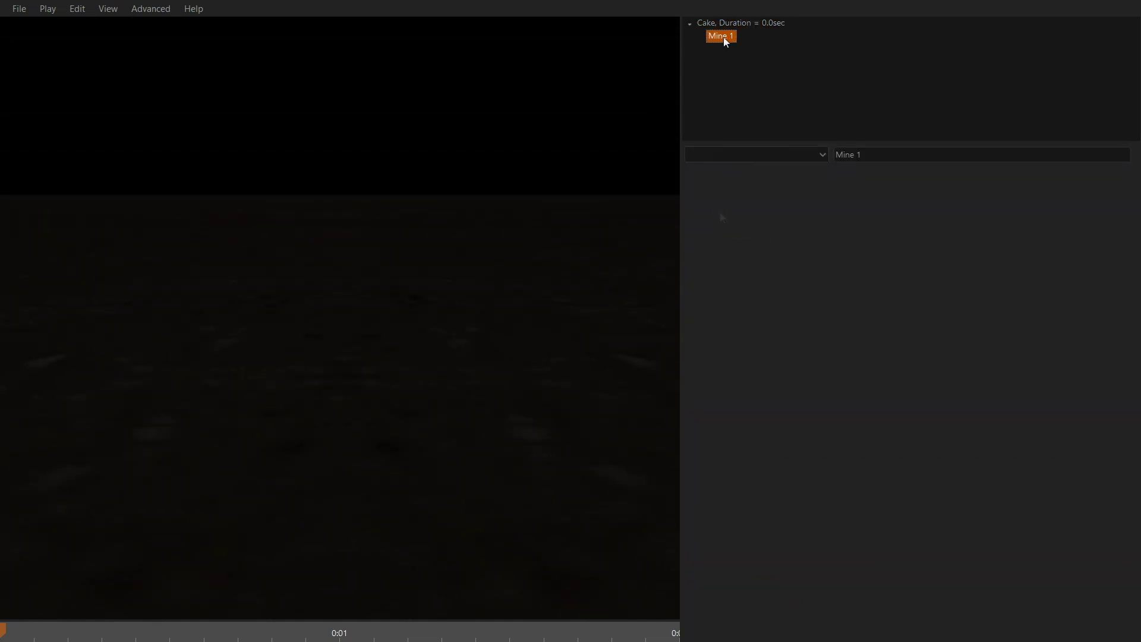
pyautogui.click(816, 155)
pyautogui.click(738, 182)
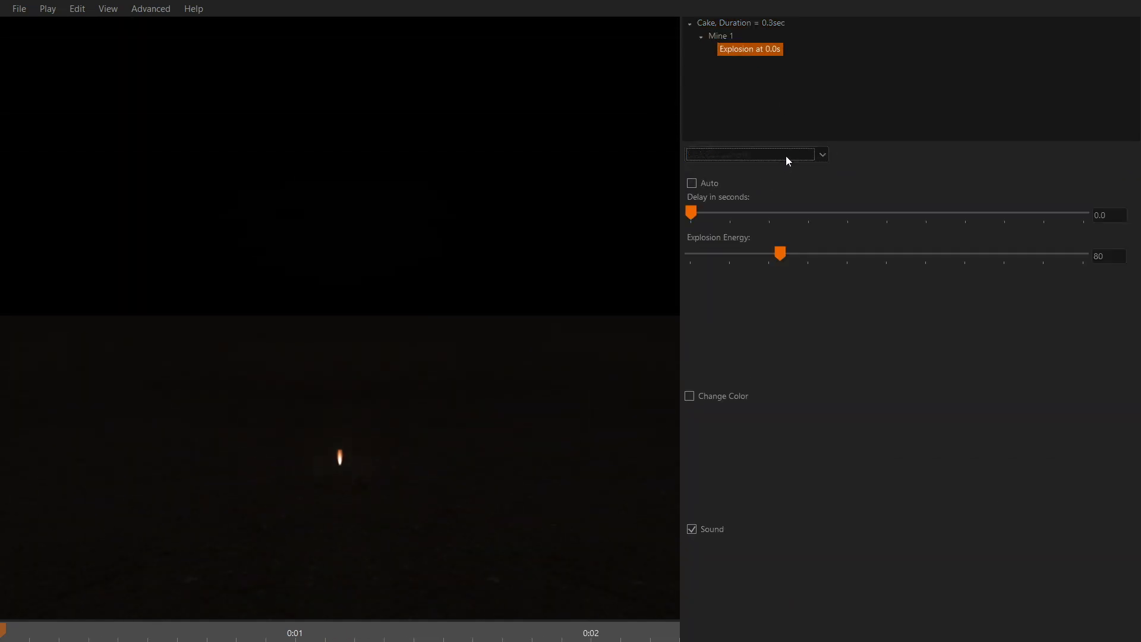
# Step: Add a Stars component to the mine's explosion and set its star count to 39
pyautogui.click(786, 155)
pyautogui.click(750, 180)
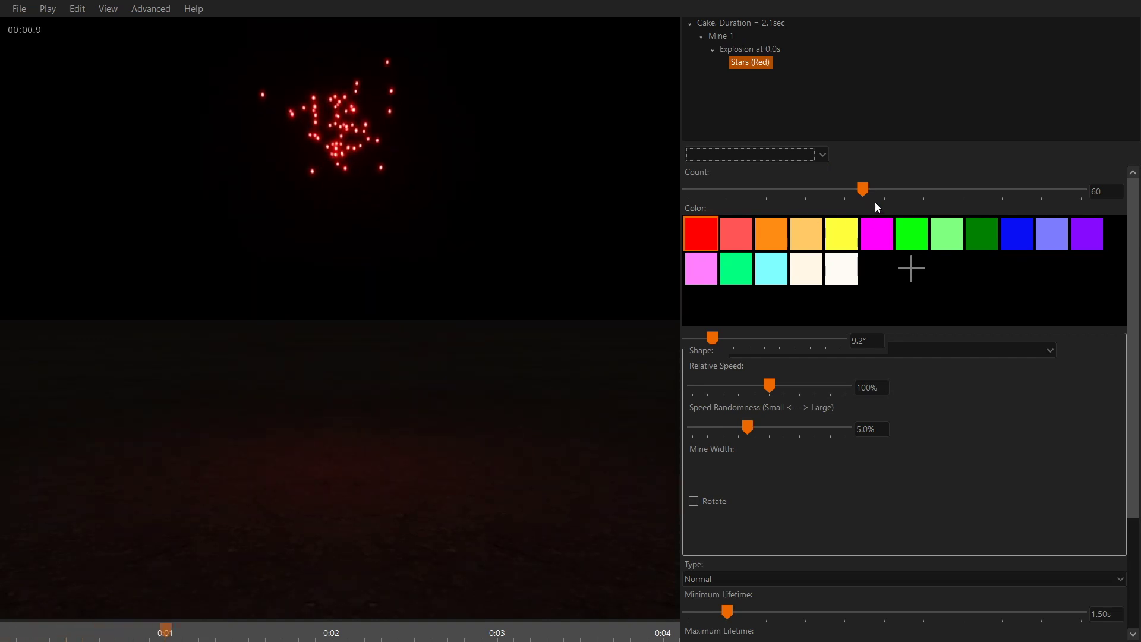
pyautogui.moveTo(862, 190); pyautogui.dragTo(849, 193)
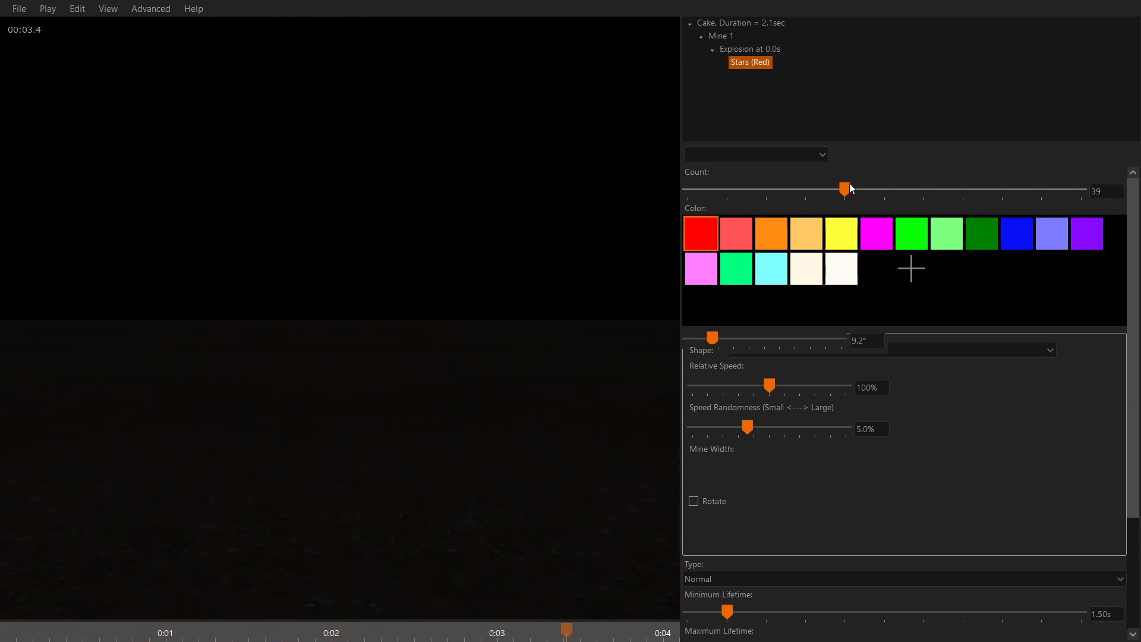
# Step: Find existing "single shot" effects, add the Chrysanthemum Corolla Glitter (short, thin) to Blue shot to the cake, and preview it
pyautogui.click(740, 23)
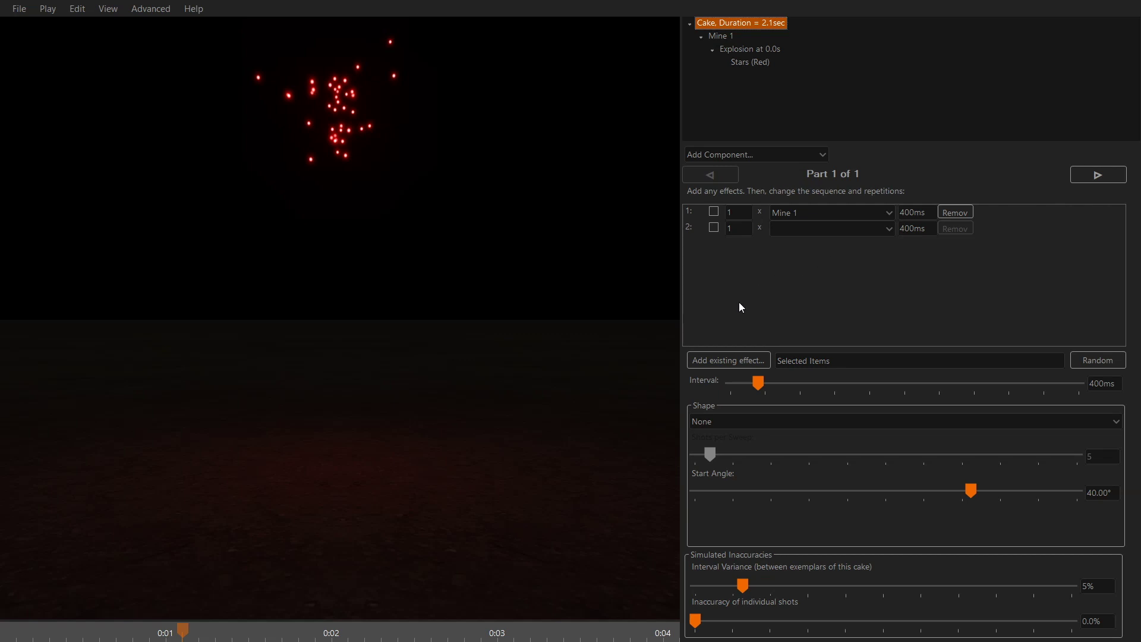
pyautogui.click(725, 361)
pyautogui.click(264, 37)
pyautogui.write('single sh')
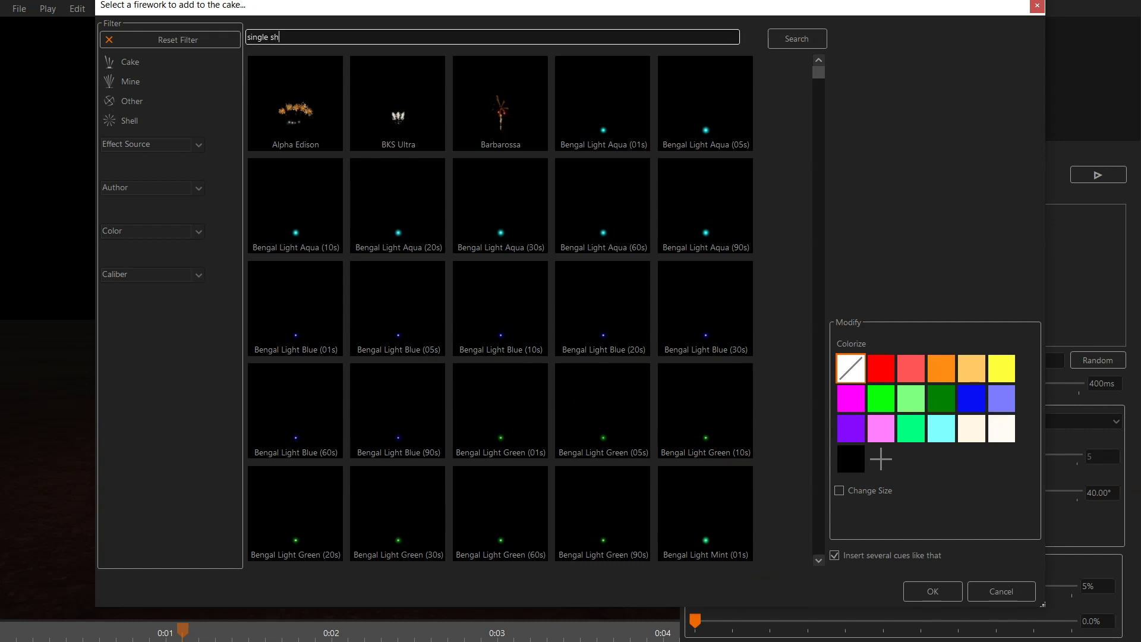
pyautogui.write('ot')
pyautogui.click(397, 104)
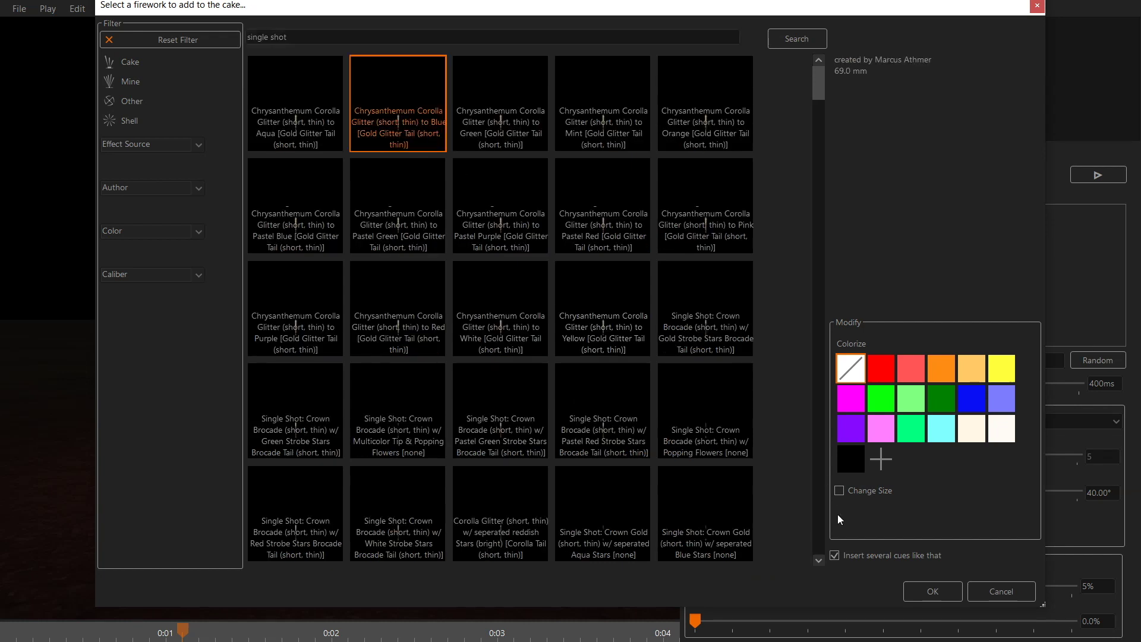
pyautogui.click(928, 596)
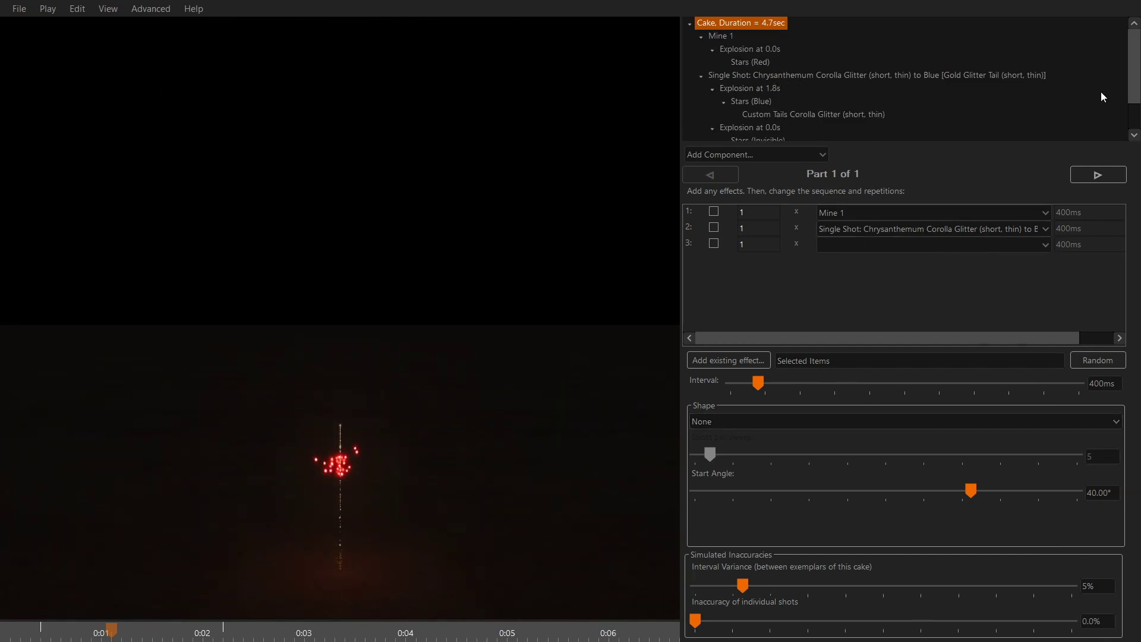
pyautogui.scroll(-1, 1131, 95)
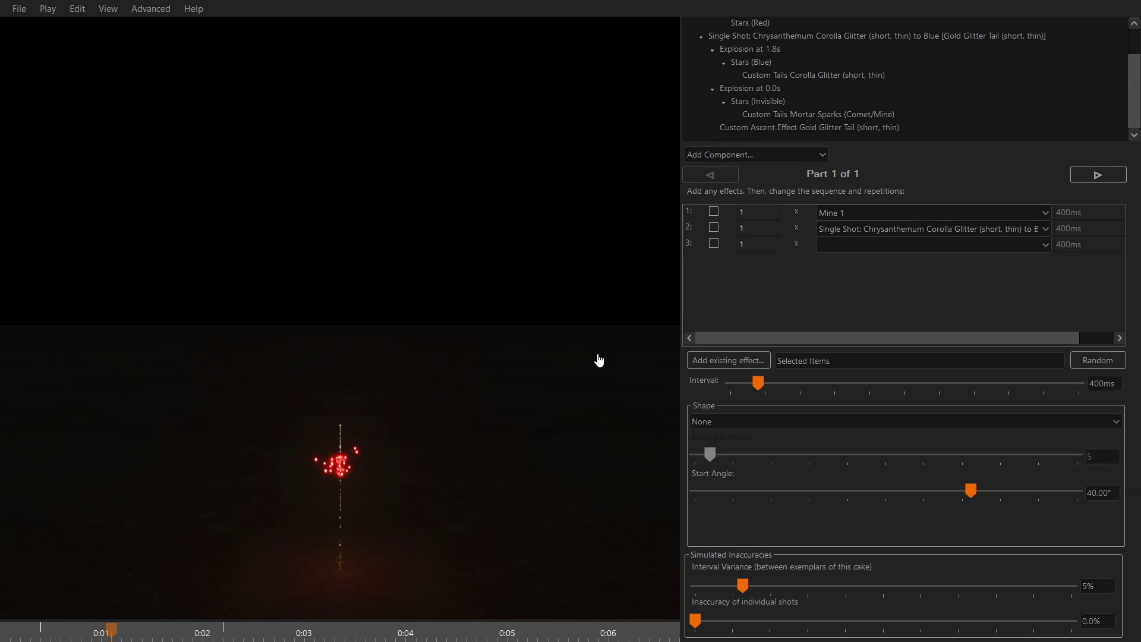
pyautogui.moveTo(178, 632); pyautogui.dragTo(379, 626)
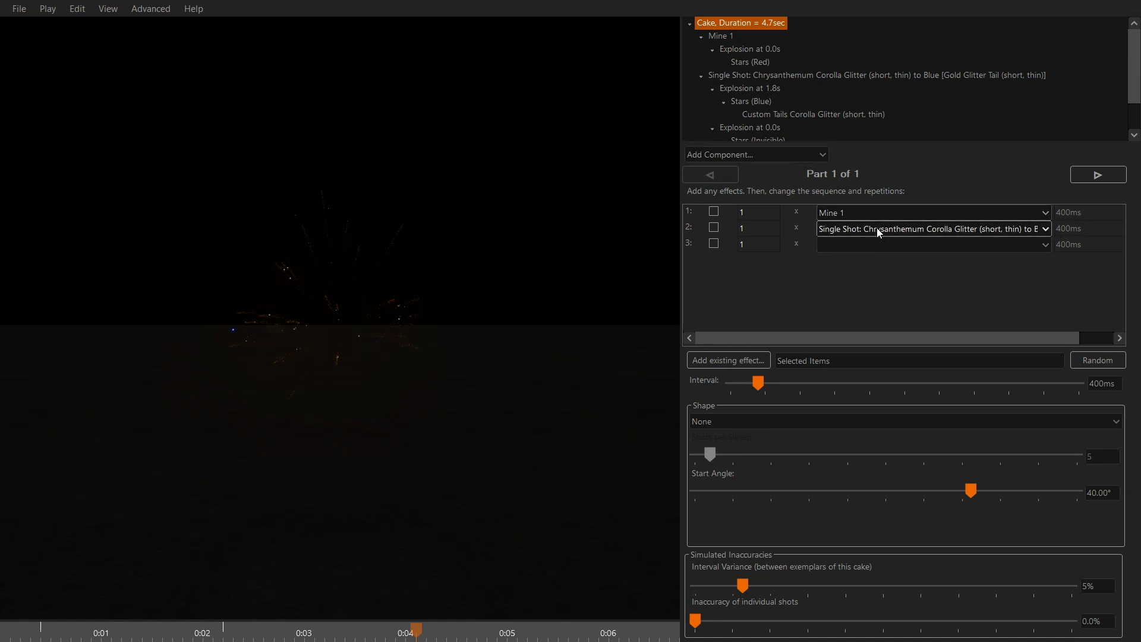
# Step: Fill cake sequence rows 3 to 8 by alternating Mine 1 and the Chrysanthemum Corolla Glitter single shot
pyautogui.click(875, 245)
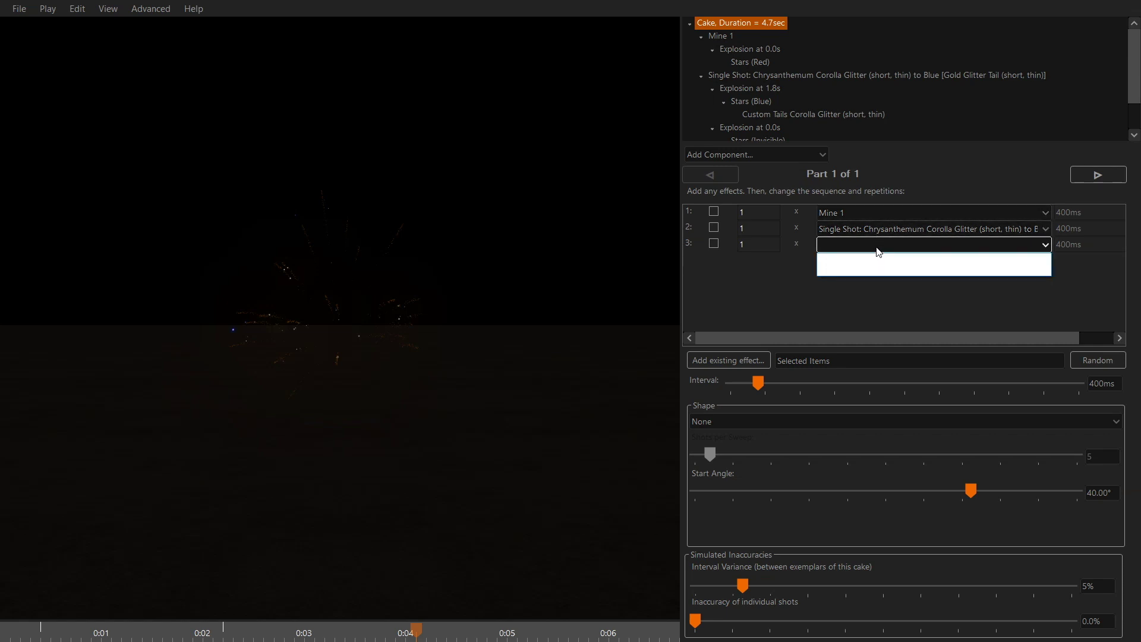
pyautogui.click(869, 261)
pyautogui.click(869, 262)
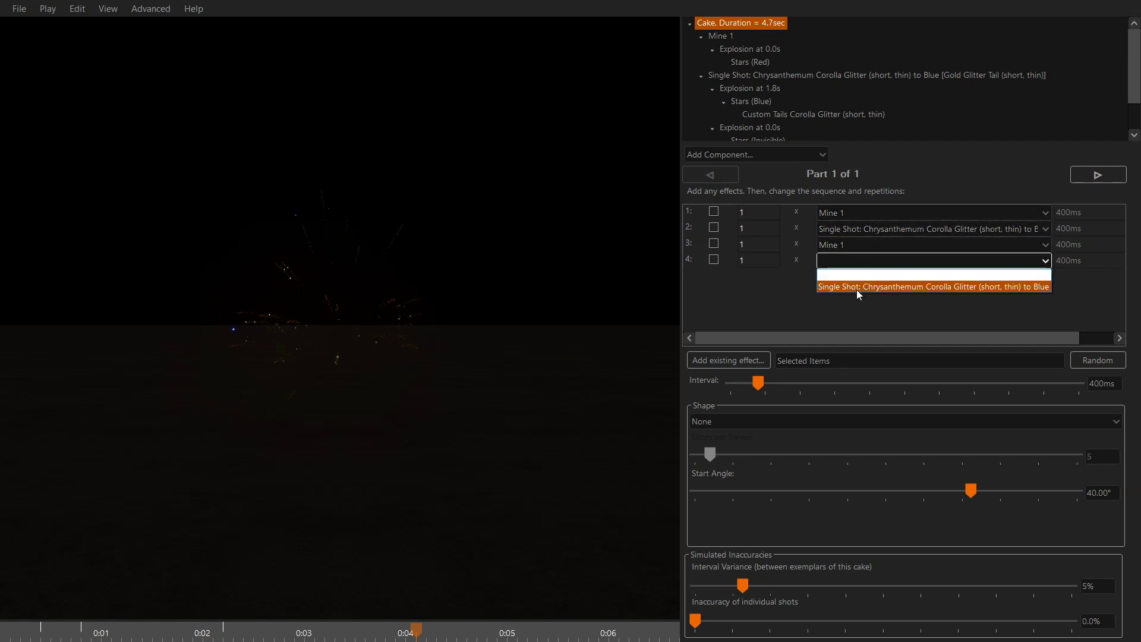
pyautogui.click(857, 287)
pyautogui.click(854, 279)
pyautogui.click(855, 290)
pyautogui.click(853, 290)
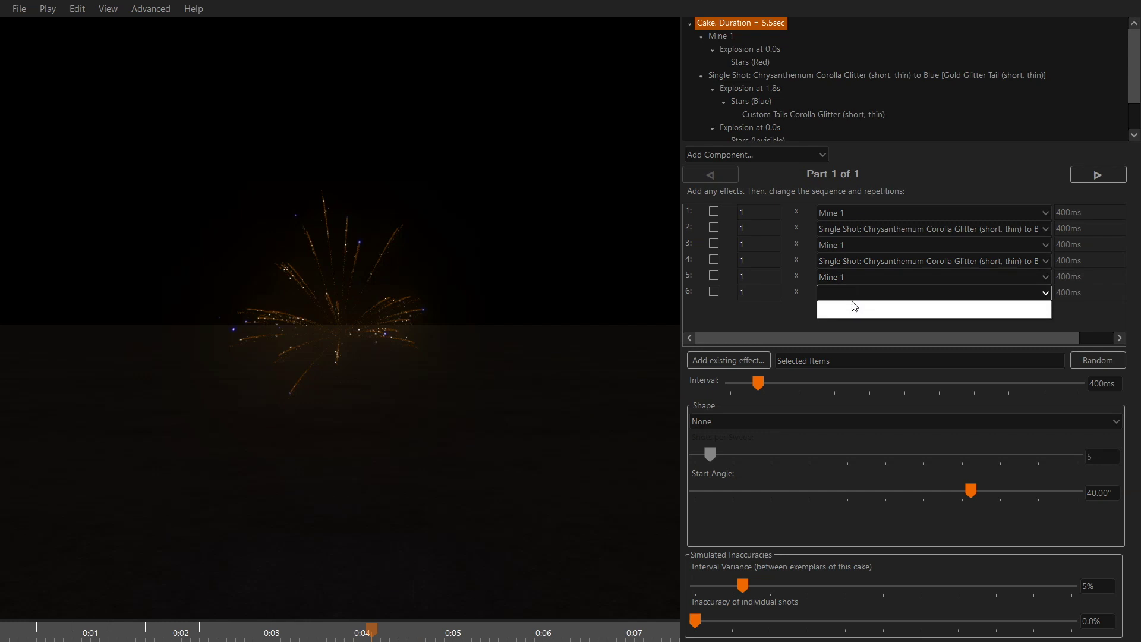
pyautogui.click(847, 318)
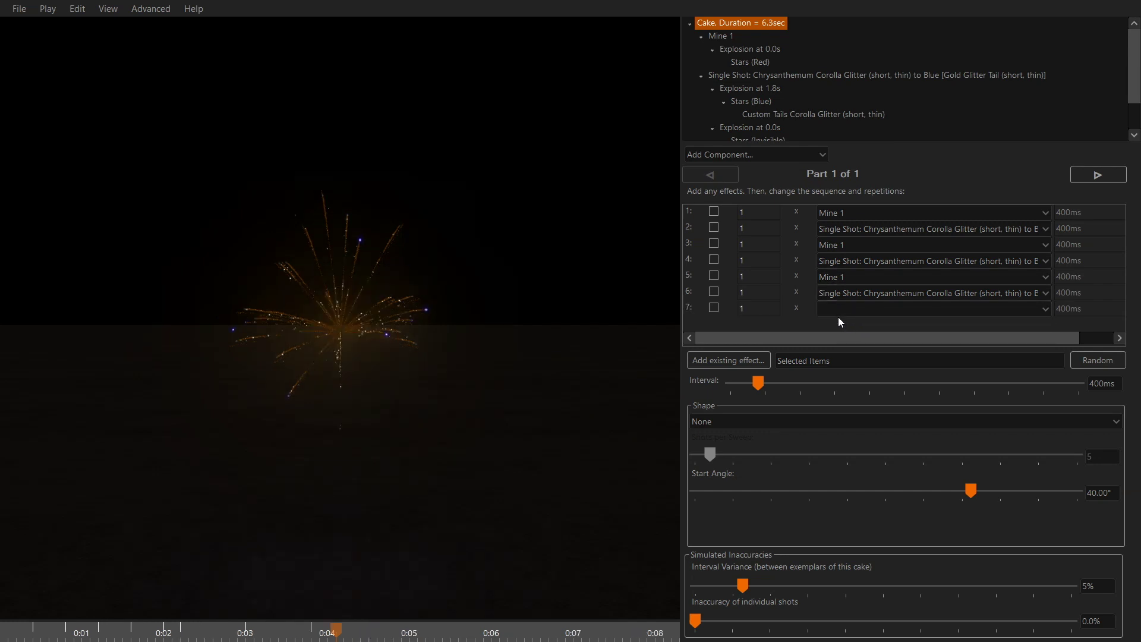
pyautogui.click(838, 315)
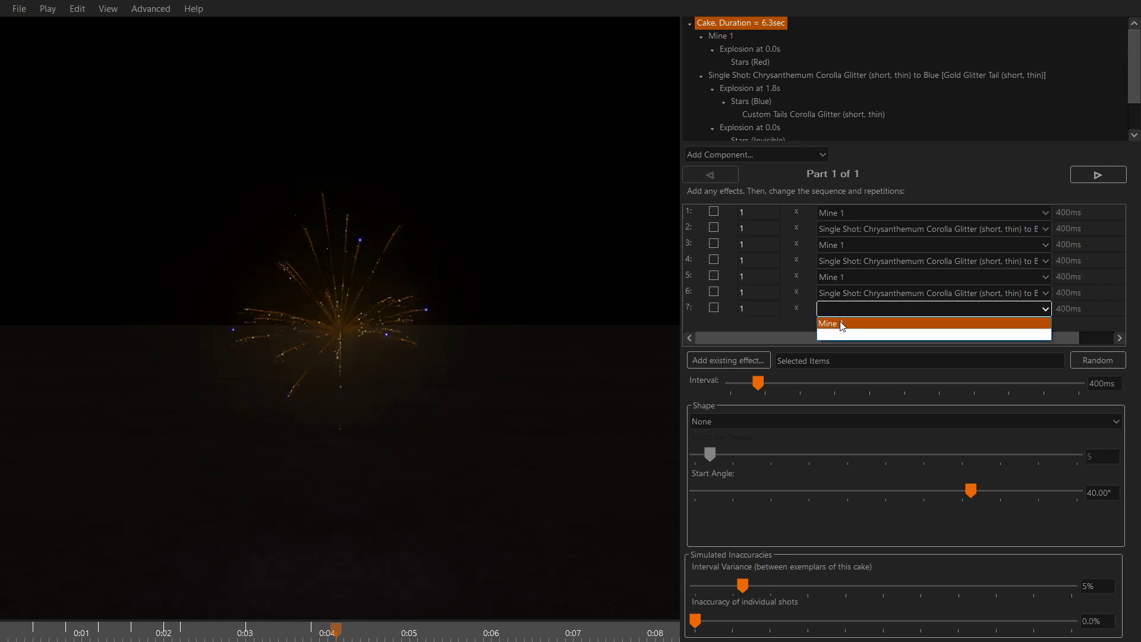
pyautogui.click(844, 327)
pyautogui.click(883, 326)
pyautogui.click(870, 347)
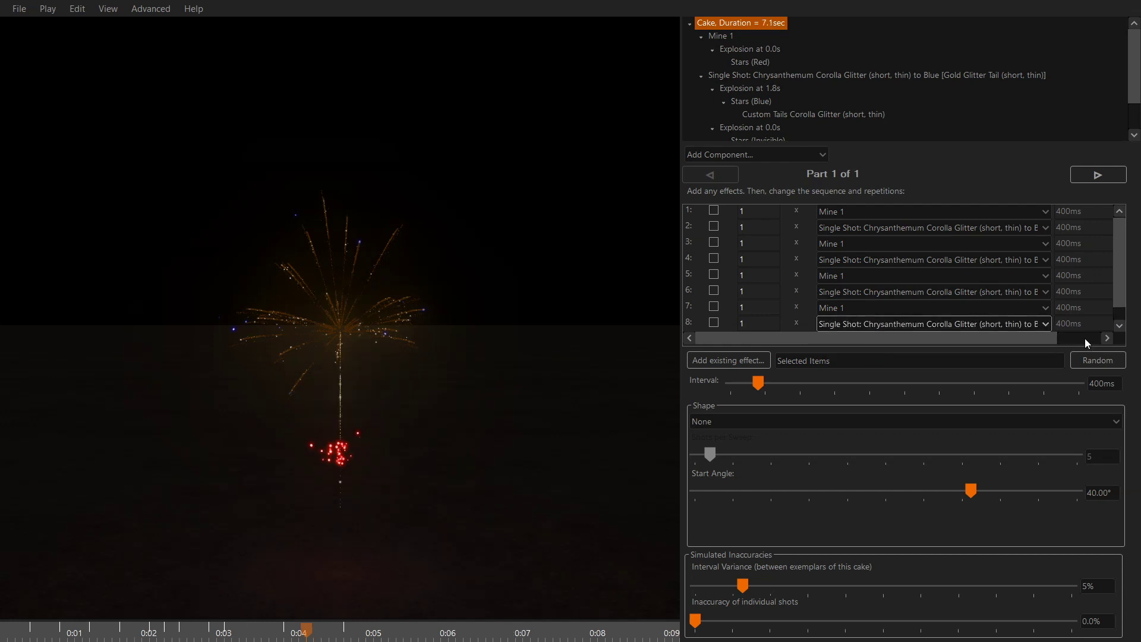
pyautogui.scroll(-1, 1122, 306)
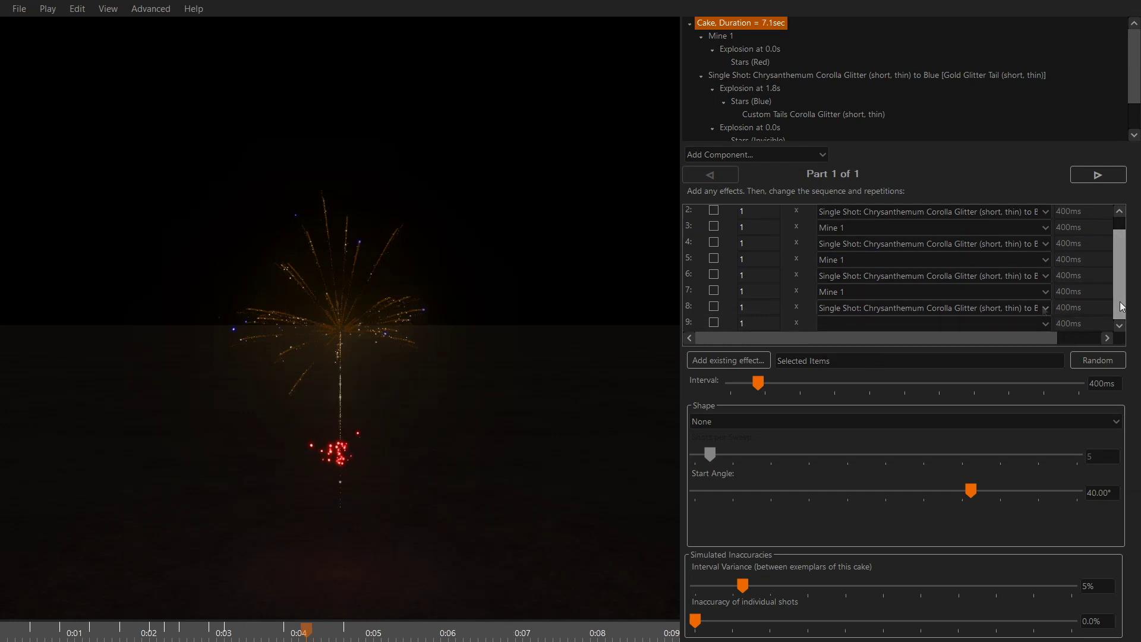
# Step: Set the cake's overall shot interval to 1200 ms
pyautogui.moveTo(763, 385)
pyautogui.mouseDown()
pyautogui.moveTo(811, 388)
pyautogui.moveTo(767, 386)
pyautogui.mouseUp()
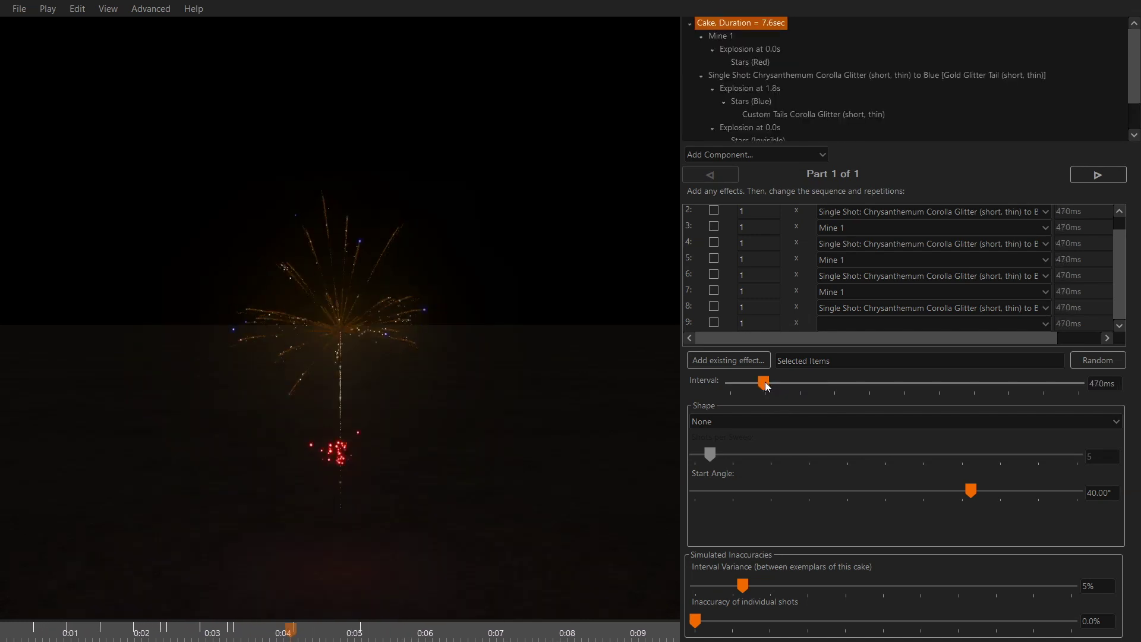
pyautogui.doubleClick(1117, 383)
pyautogui.write('1200')
pyautogui.press('Return')
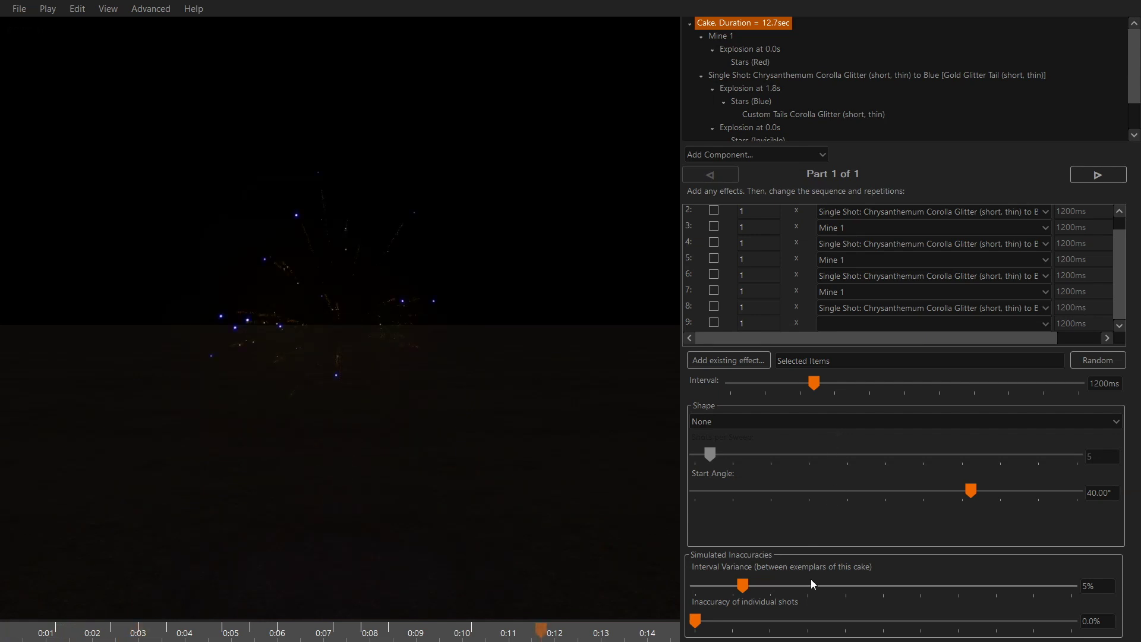
# Step: Set the cake's simulated inaccuracies to 17% interval variance and 17.0% inaccuracy of individual shots
pyautogui.moveTo(742, 585); pyautogui.dragTo(1130, 582)
pyautogui.moveTo(41, 634); pyautogui.dragTo(250, 622)
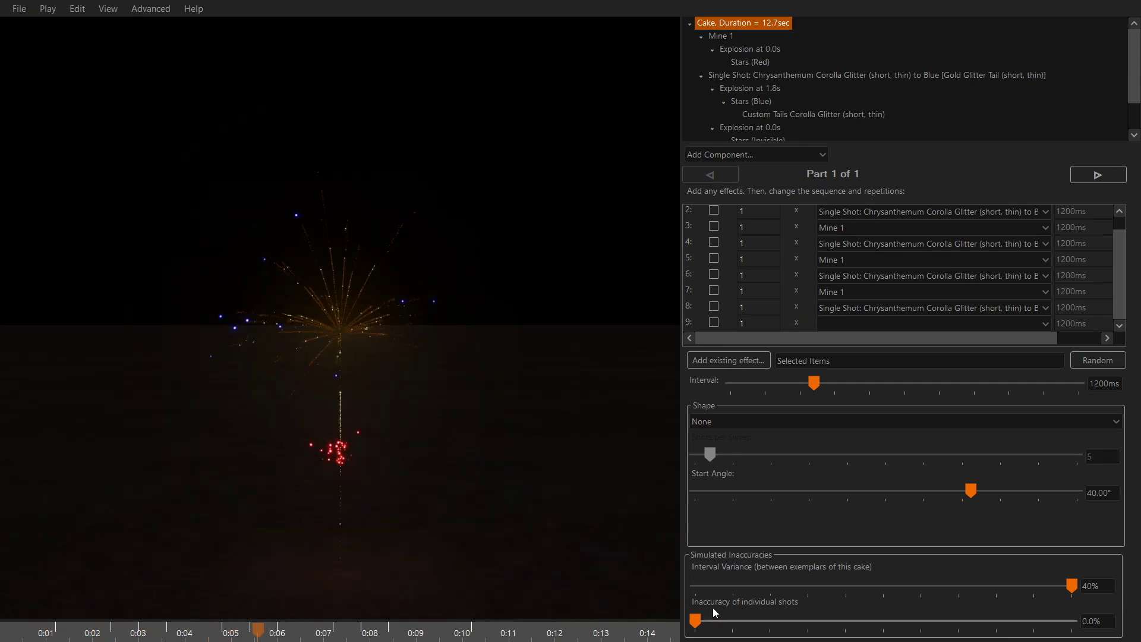
pyautogui.moveTo(701, 624); pyautogui.dragTo(775, 623)
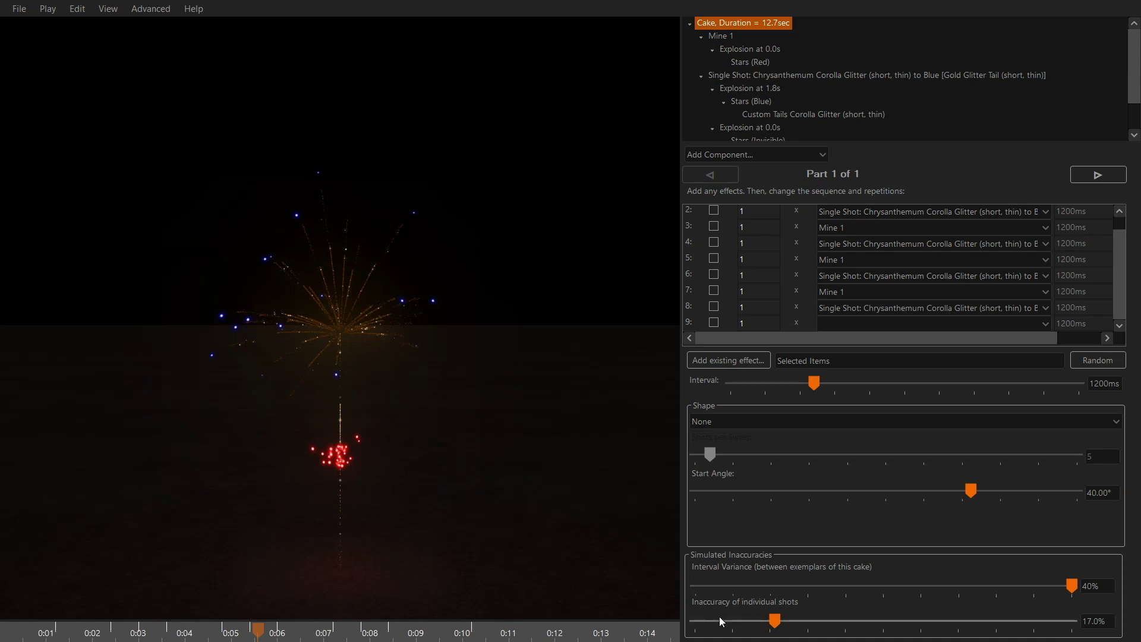
pyautogui.moveTo(1075, 598); pyautogui.dragTo(857, 598)
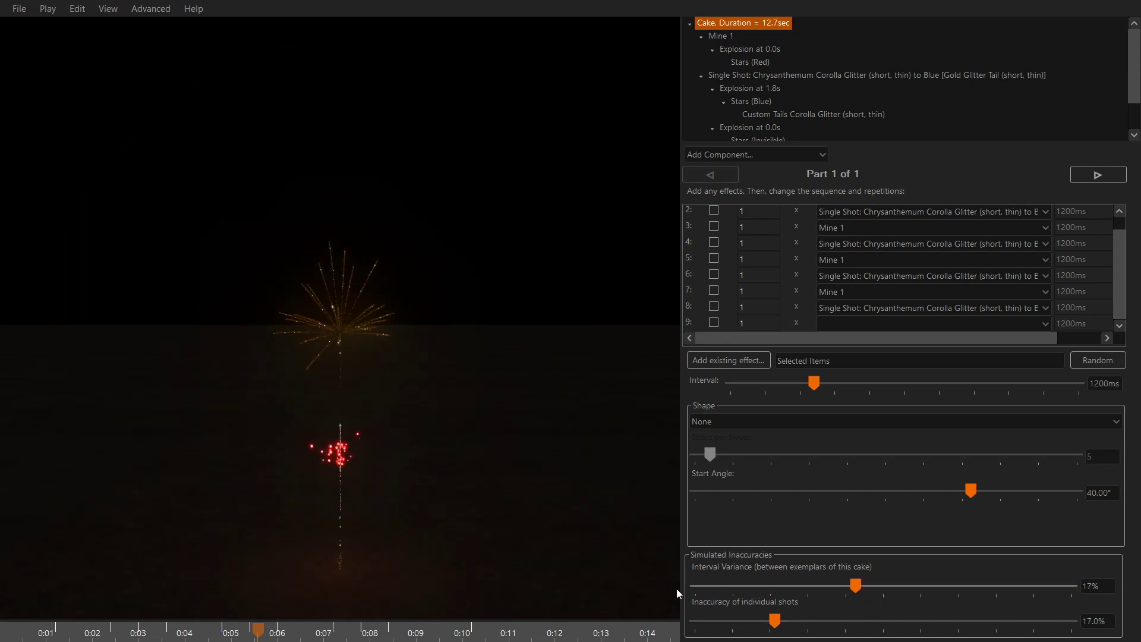
pyautogui.click(18, 8)
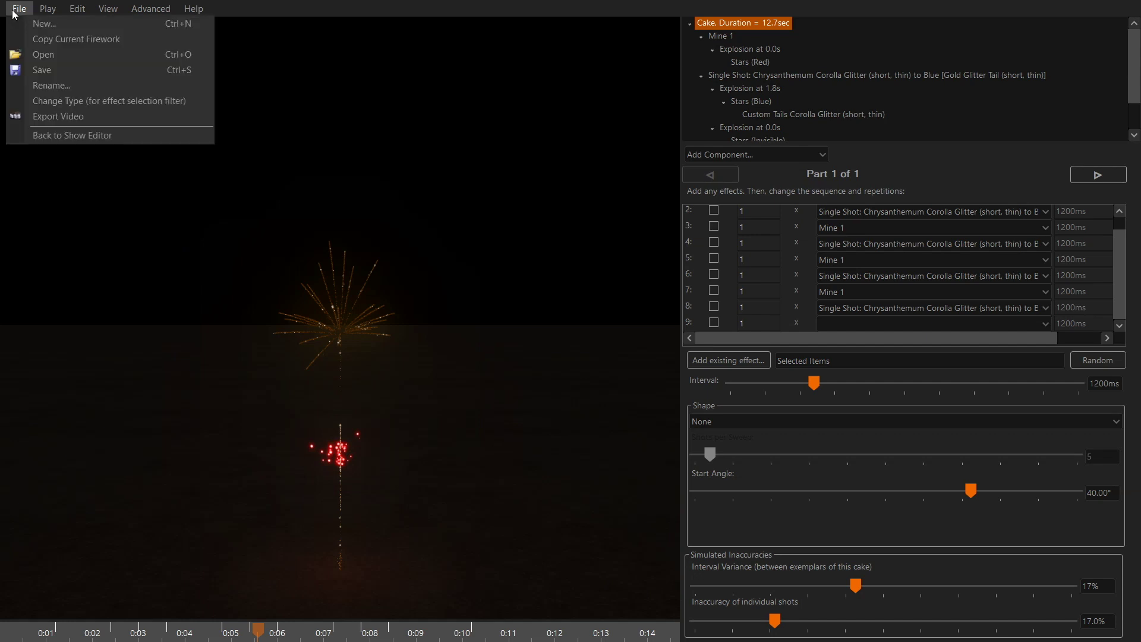
pyautogui.click(35, 74)
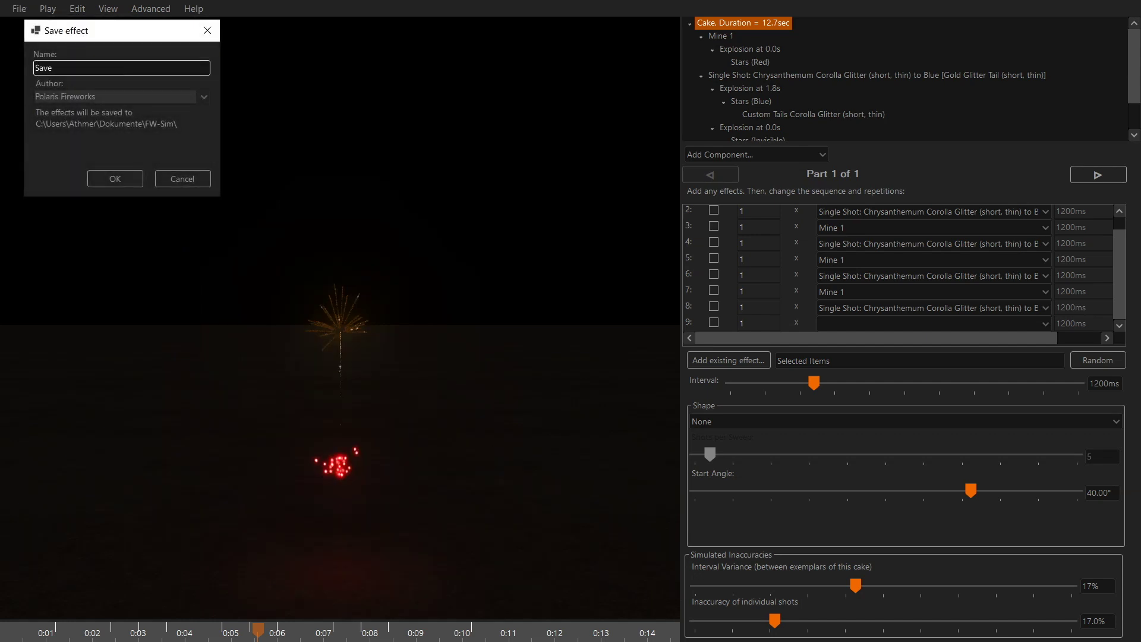
pyautogui.click(198, 180)
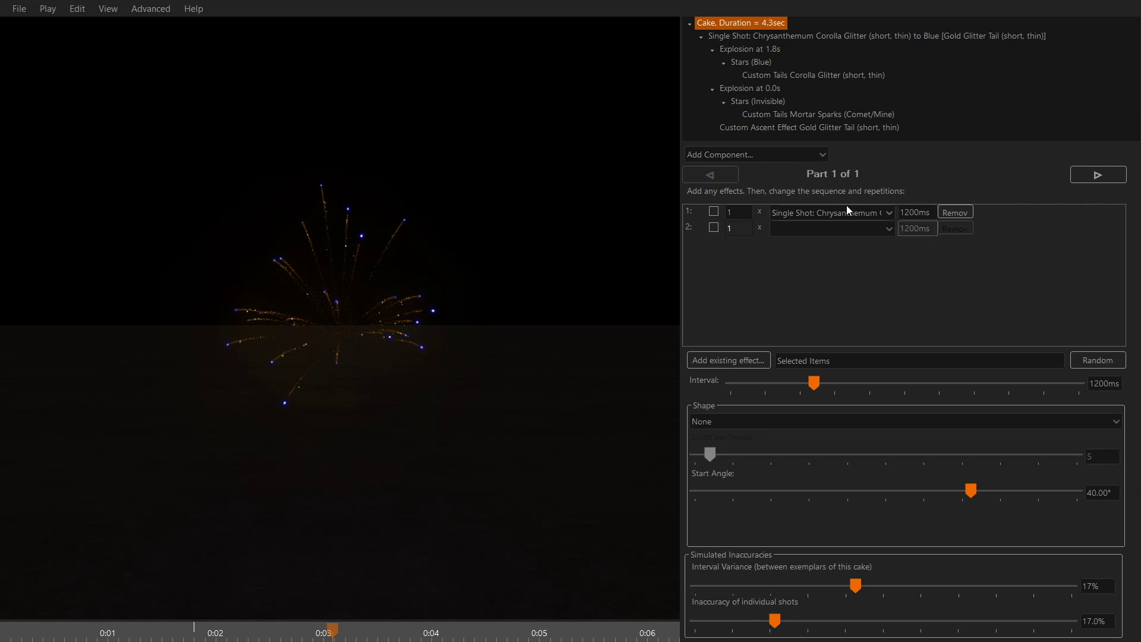
# Step: Set the single shot in sequence row 1 to 25 repetitions with a 400 ms interval
pyautogui.click(735, 211)
pyautogui.write('25')
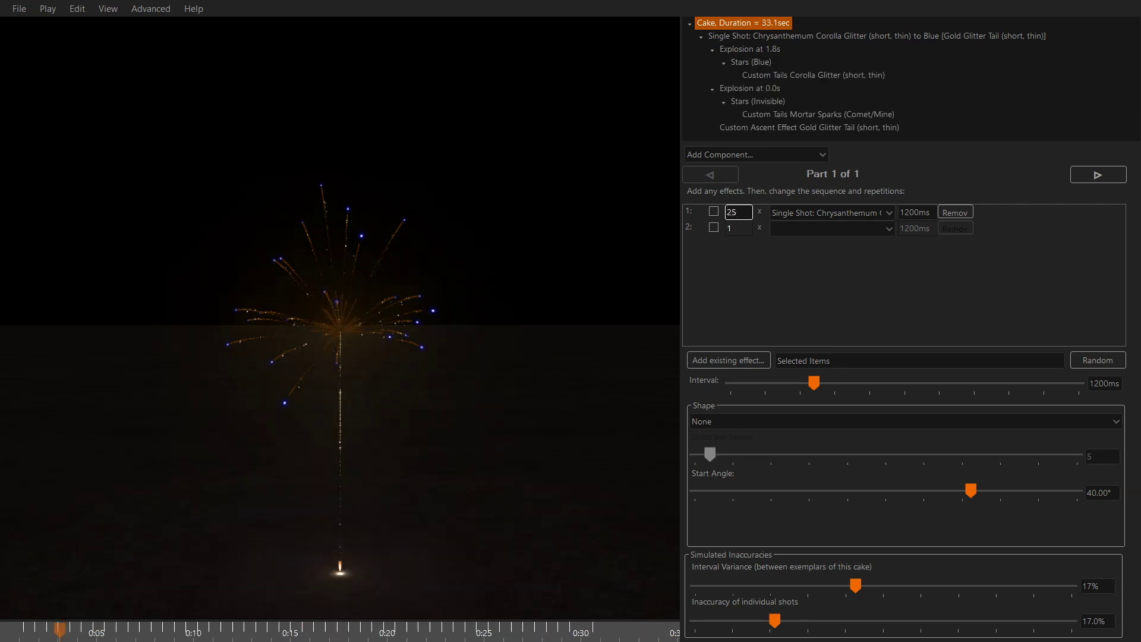
pyautogui.doubleClick(915, 212)
pyautogui.write('400')
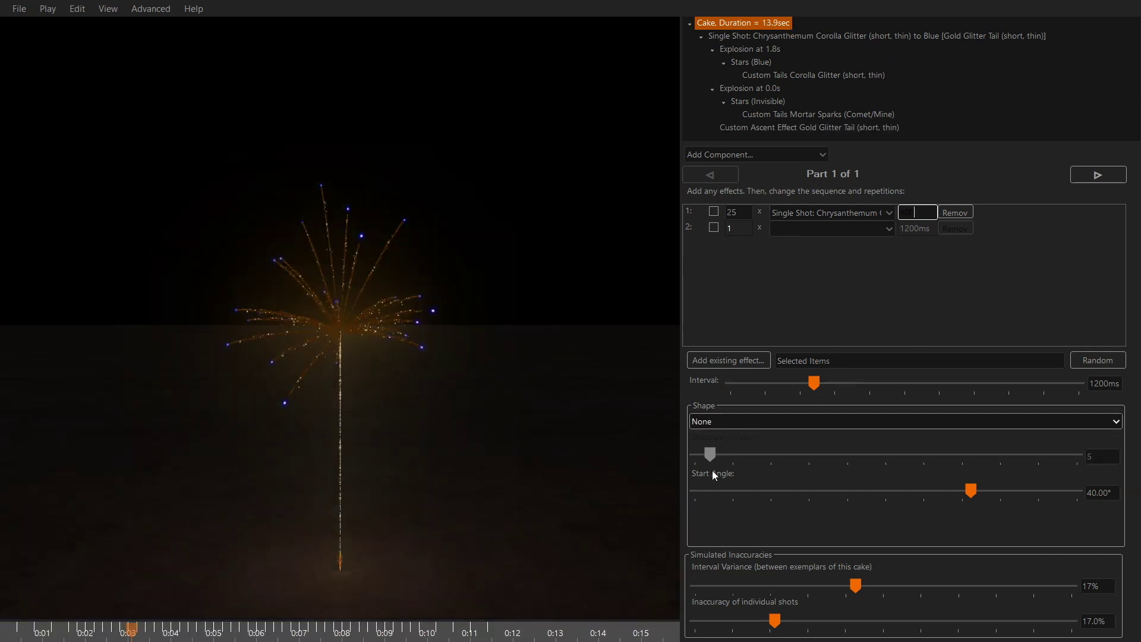
# Step: Give the cake a Z_Shape firing pattern with 4 shots per sweep
pyautogui.click(838, 423)
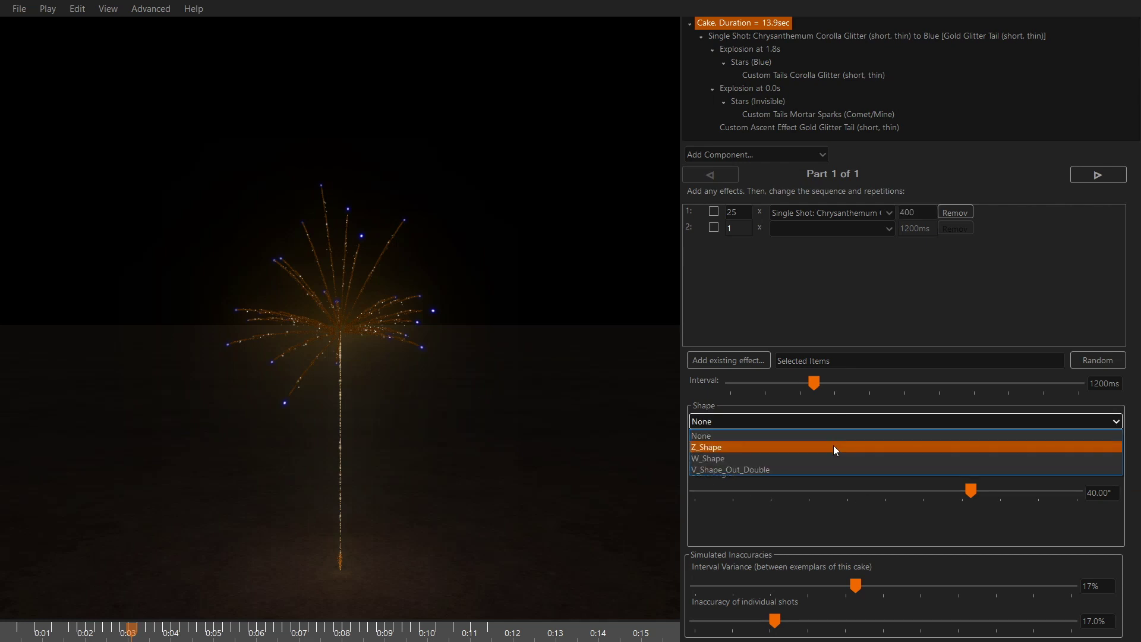
pyautogui.click(833, 447)
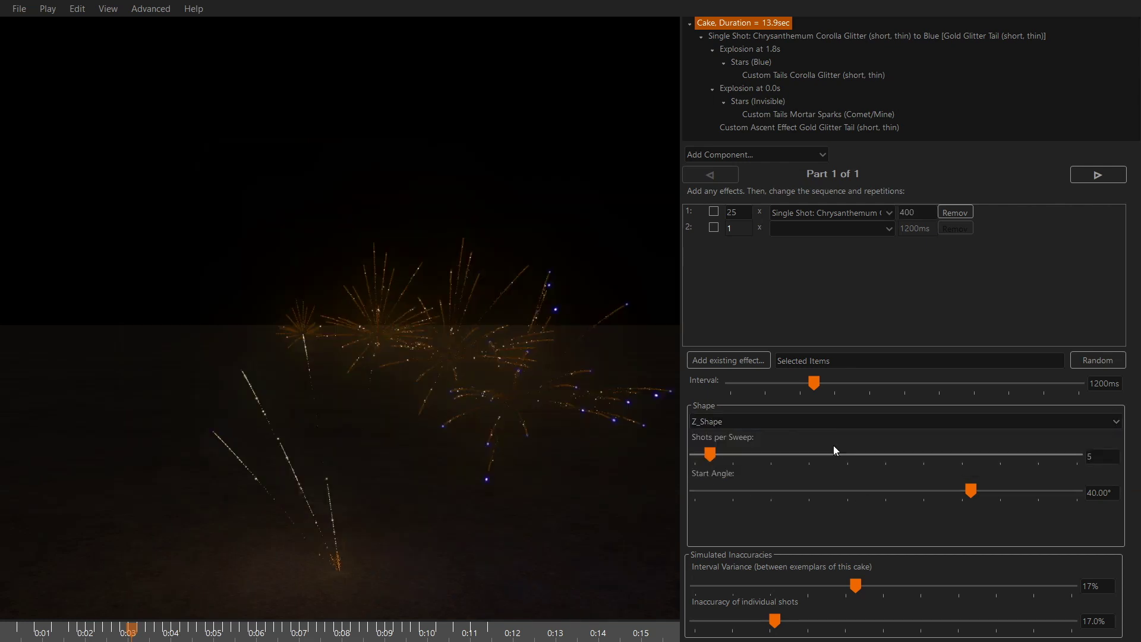
pyautogui.moveTo(712, 457); pyautogui.dragTo(709, 458)
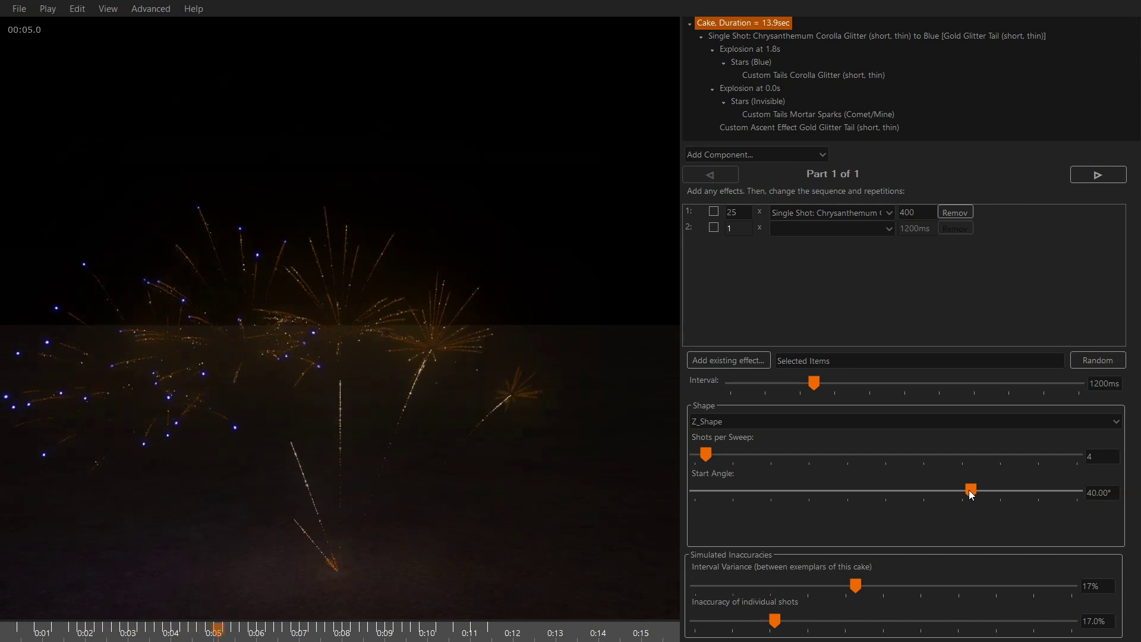
# Step: Set the Z_Shape firing pattern's start angle to 30°
pyautogui.doubleClick(1104, 493)
pyautogui.write('30')
pyautogui.press('Return')
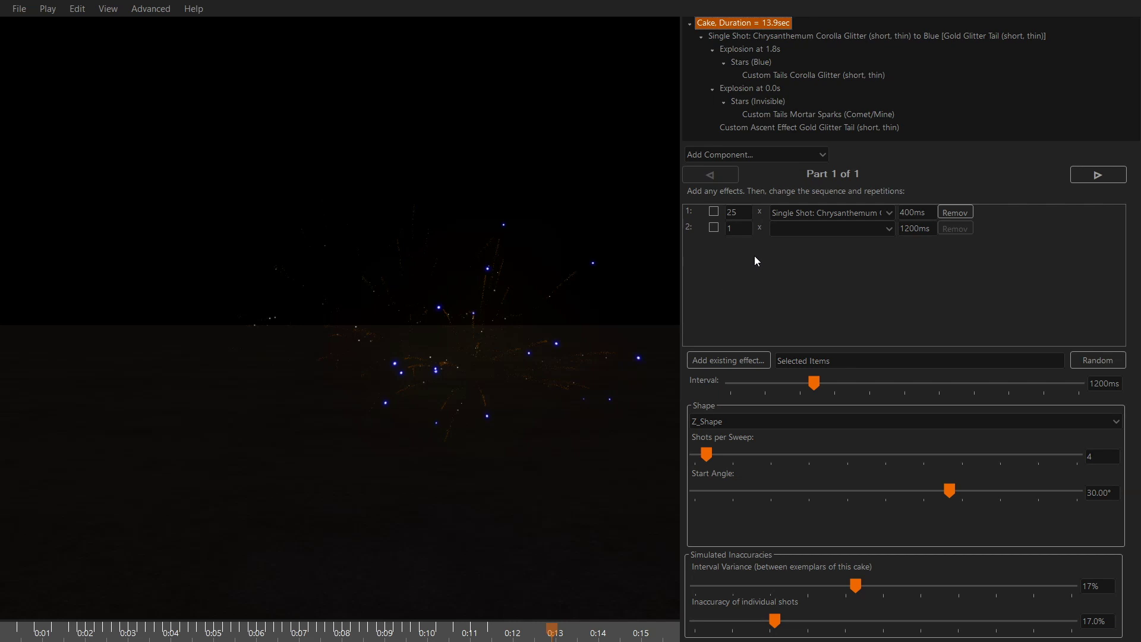
# Step: Add a Bengal Flame component to the cake with a burn duration of 0 and black as its color
pyautogui.click(755, 155)
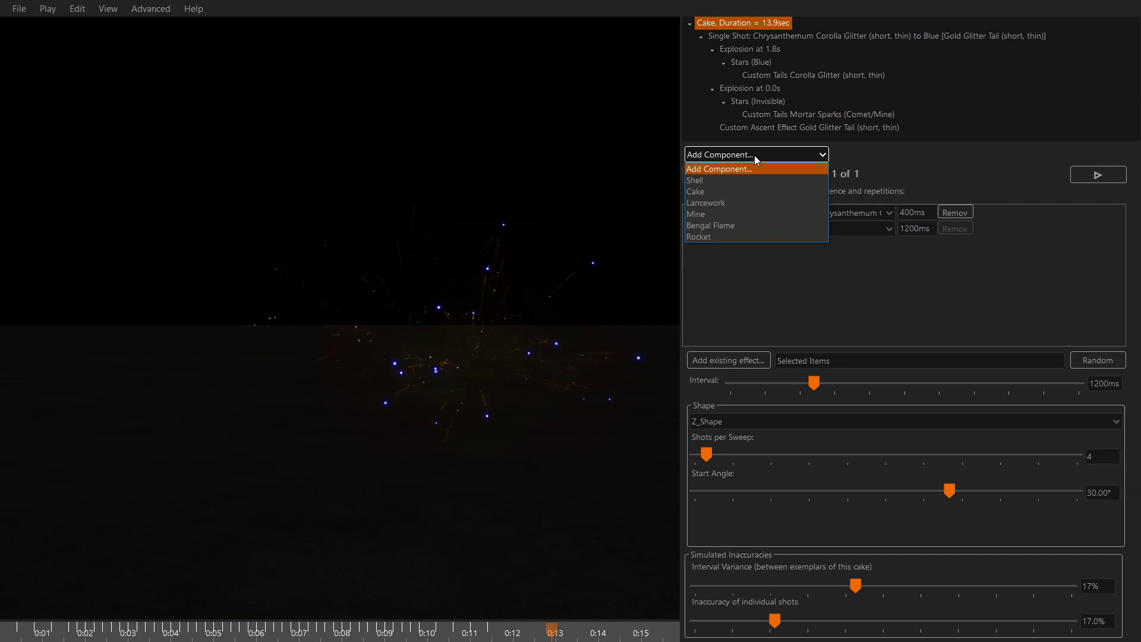
pyautogui.click(746, 224)
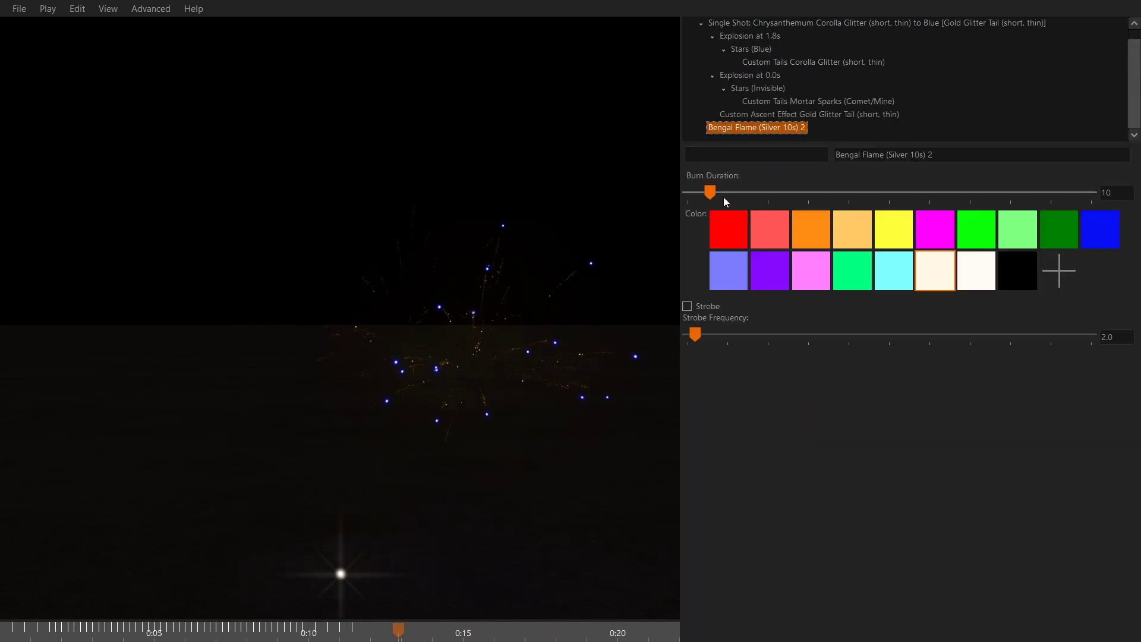
pyautogui.moveTo(709, 191); pyautogui.dragTo(662, 190)
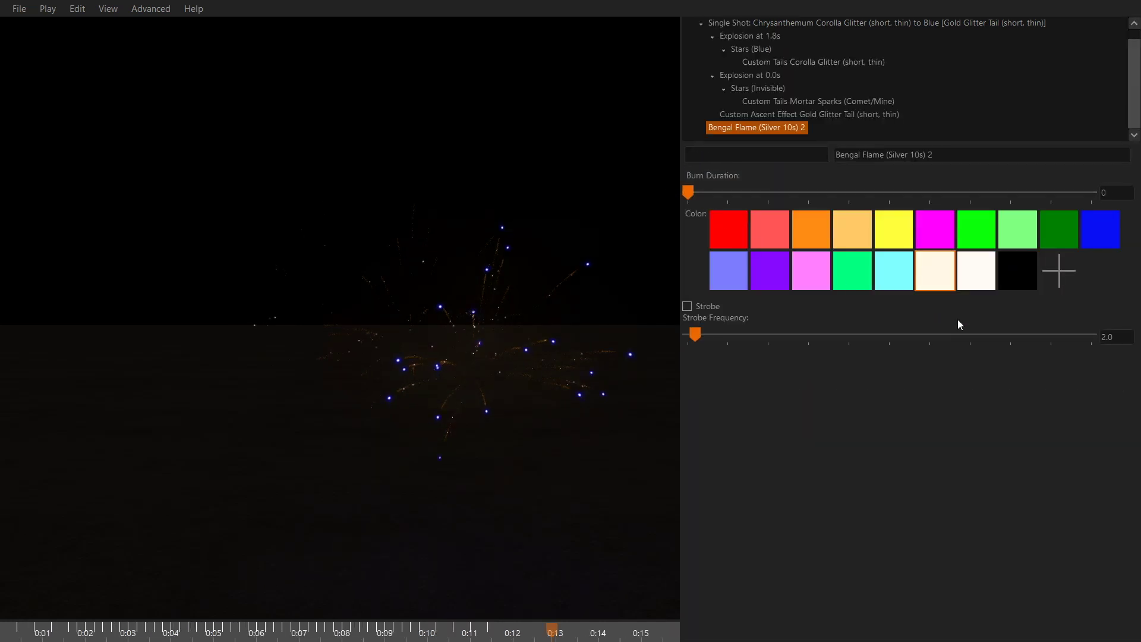
pyautogui.click(1006, 258)
# Step: Rename the black Bengal flame as Break
pyautogui.moveTo(960, 155); pyautogui.dragTo(798, 148)
pyautogui.write('Break')
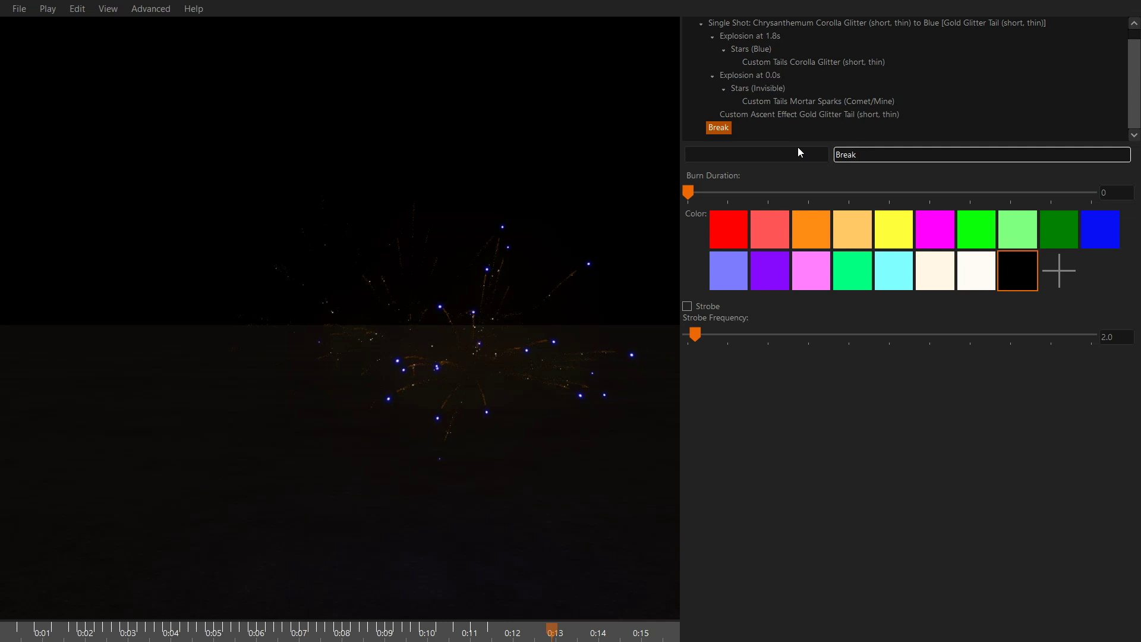
pyautogui.press('Tab')
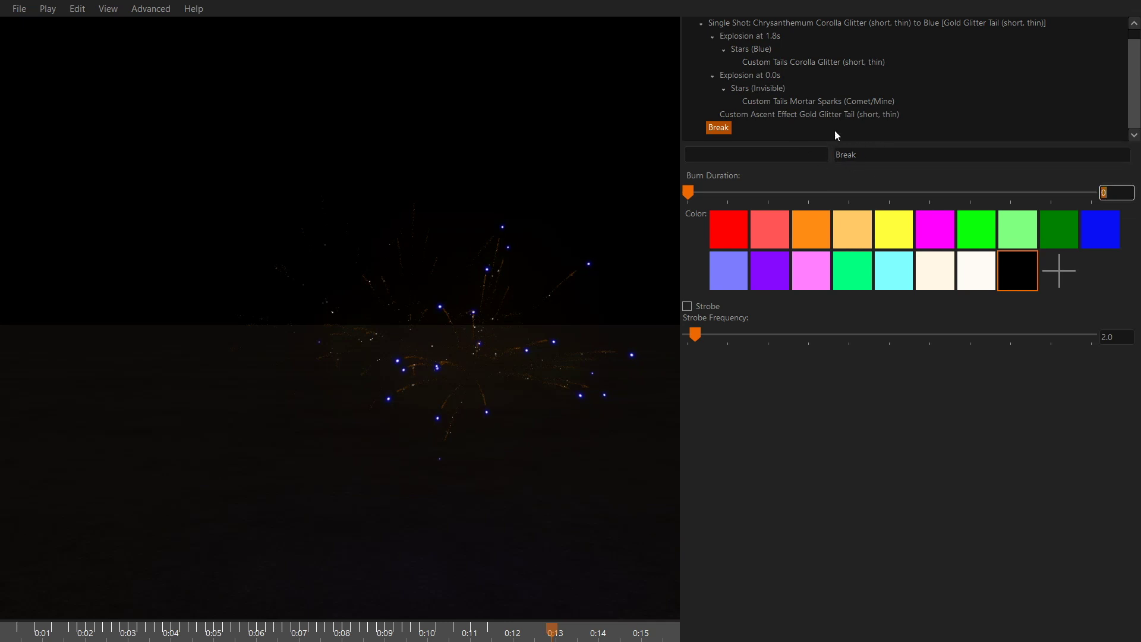
# Step: Set the single shot in row 1 of the cake's first part to 5 repetitions with a 200 ms interval
pyautogui.moveTo(1136, 93); pyautogui.dragTo(1135, 71)
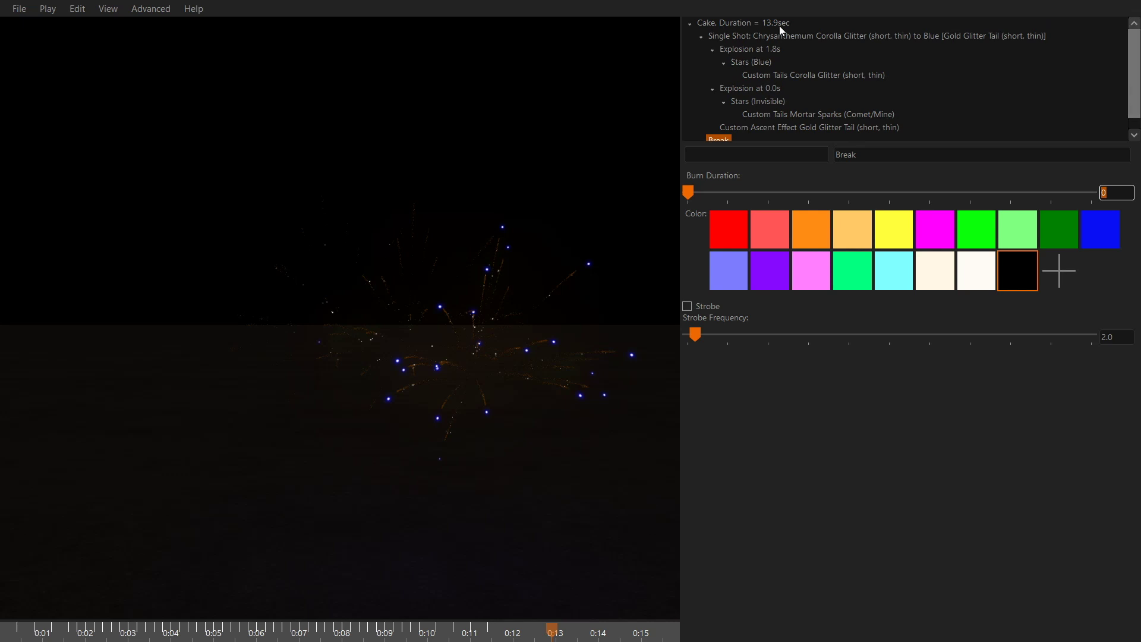
pyautogui.click(752, 21)
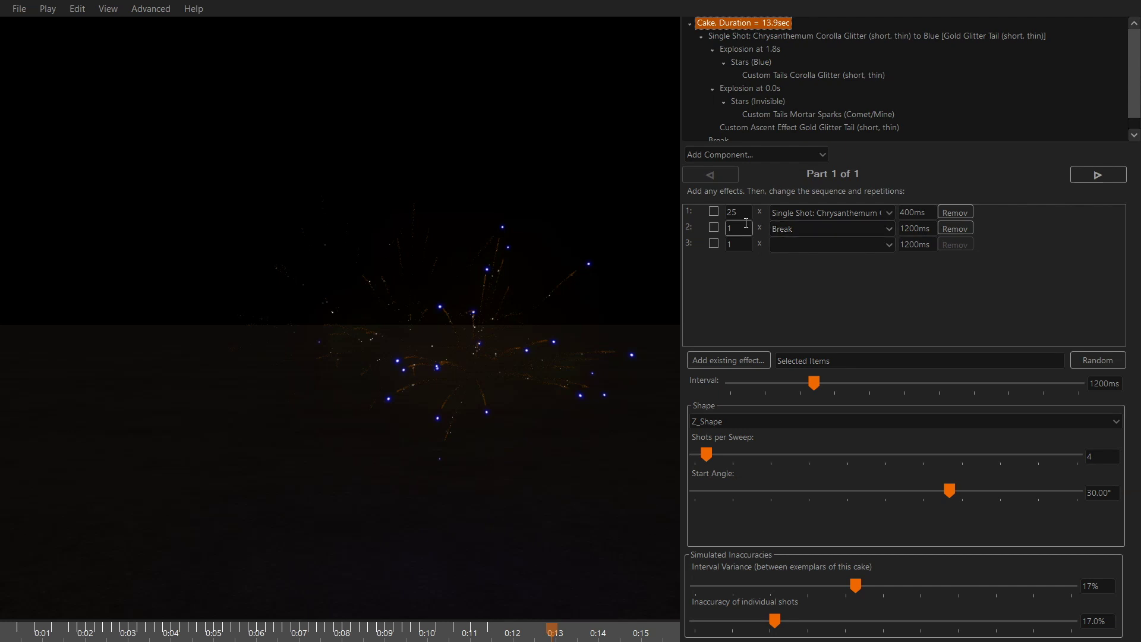
pyautogui.write('5')
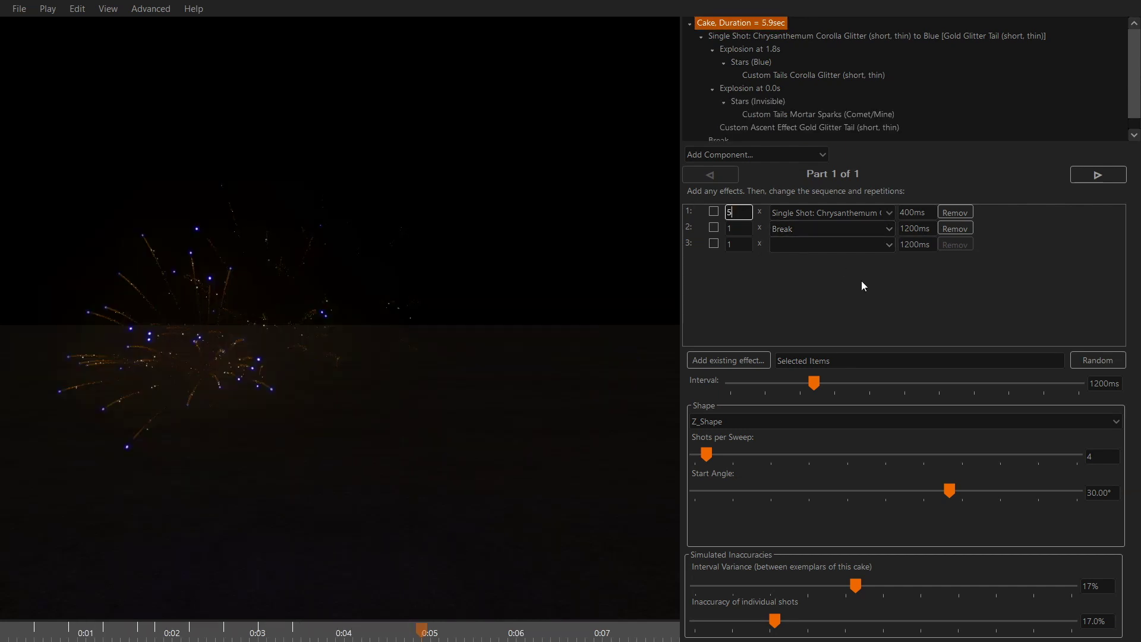
pyautogui.click(928, 212)
pyautogui.write('200')
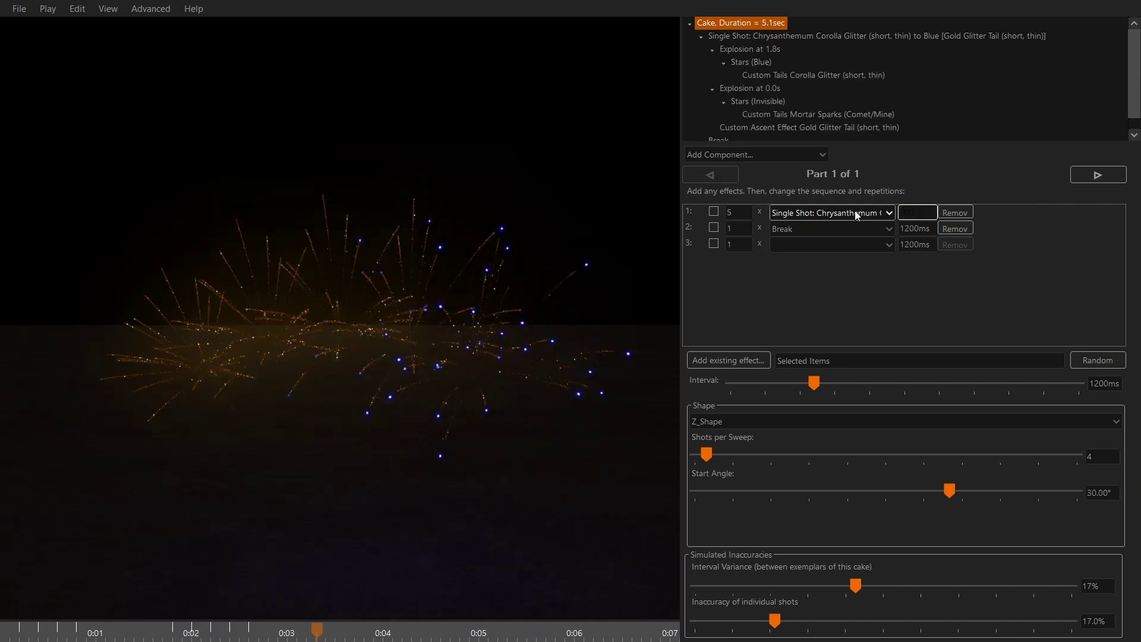
# Step: Set the interval of the Break in row 2 of the first part to 2000 ms
pyautogui.click(932, 228)
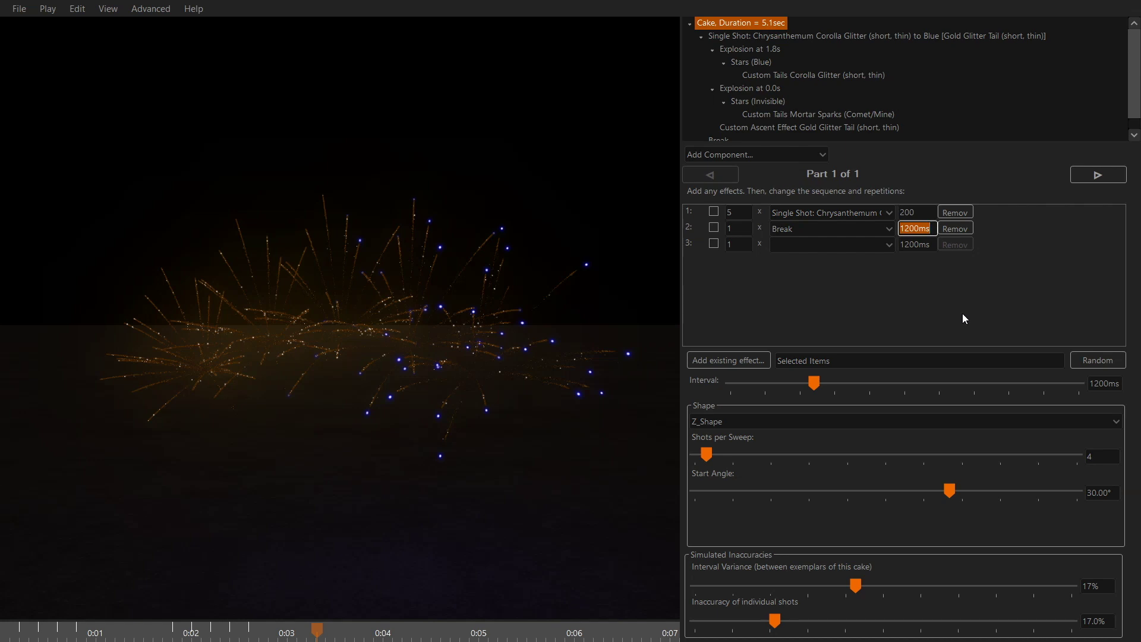
pyautogui.write('20')
pyautogui.click(856, 246)
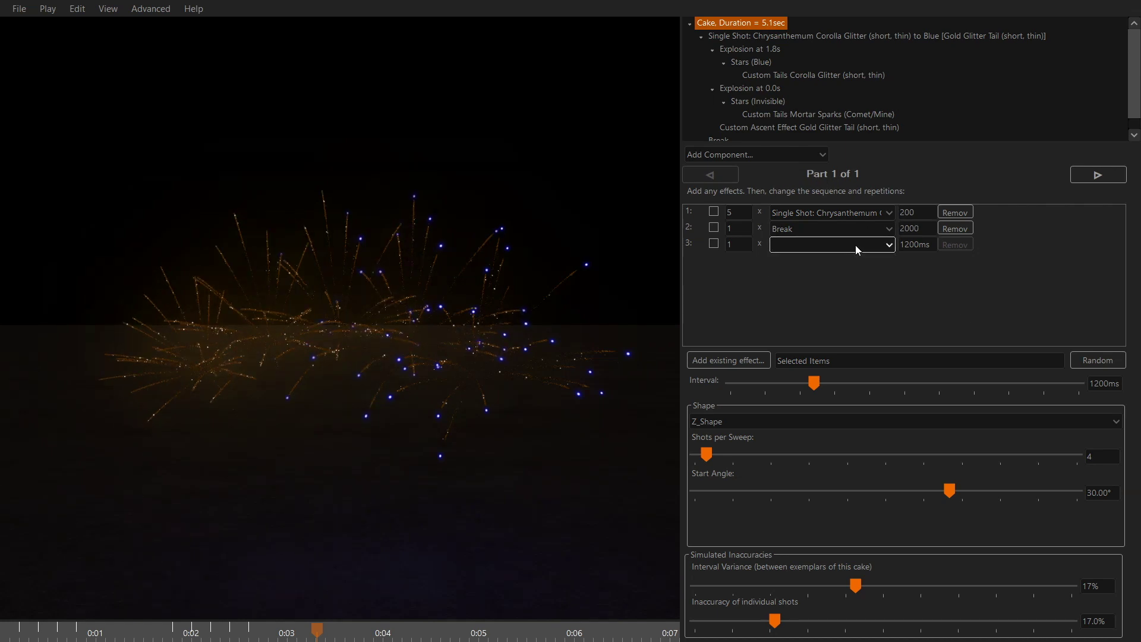
# Step: Add a second part to the cake and fill its first row with 5 repetitions of the Chrysanthemum Corolla Glitter single shot
pyautogui.click(1098, 176)
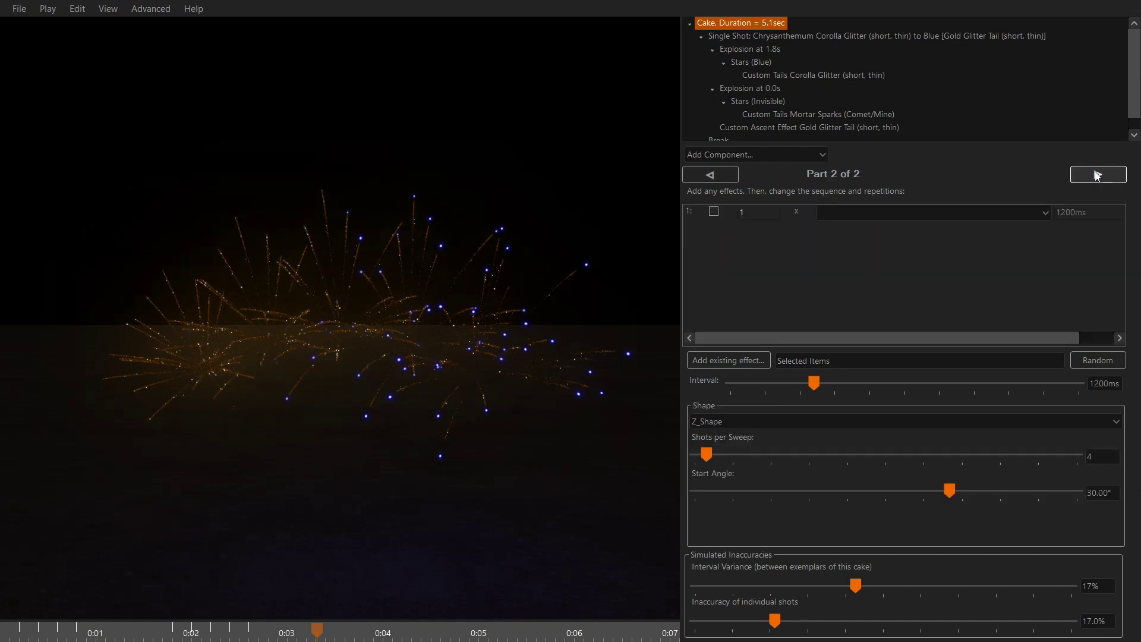
pyautogui.click(954, 213)
pyautogui.click(945, 226)
pyautogui.click(760, 210)
pyautogui.write('5')
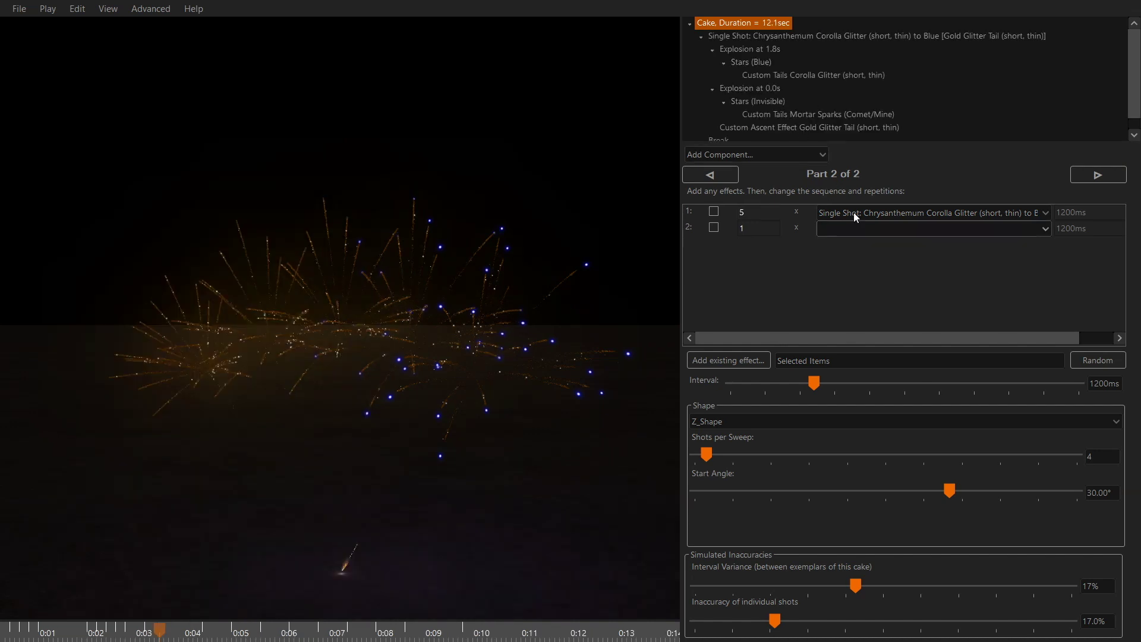
# Step: Add a Break after part 2's single shots and set the intervals to 200 ms for the shots and 2000 ms for the Break
pyautogui.click(853, 231)
pyautogui.scroll(1, 856, 250)
pyautogui.scroll(-1, 856, 249)
pyautogui.click(857, 254)
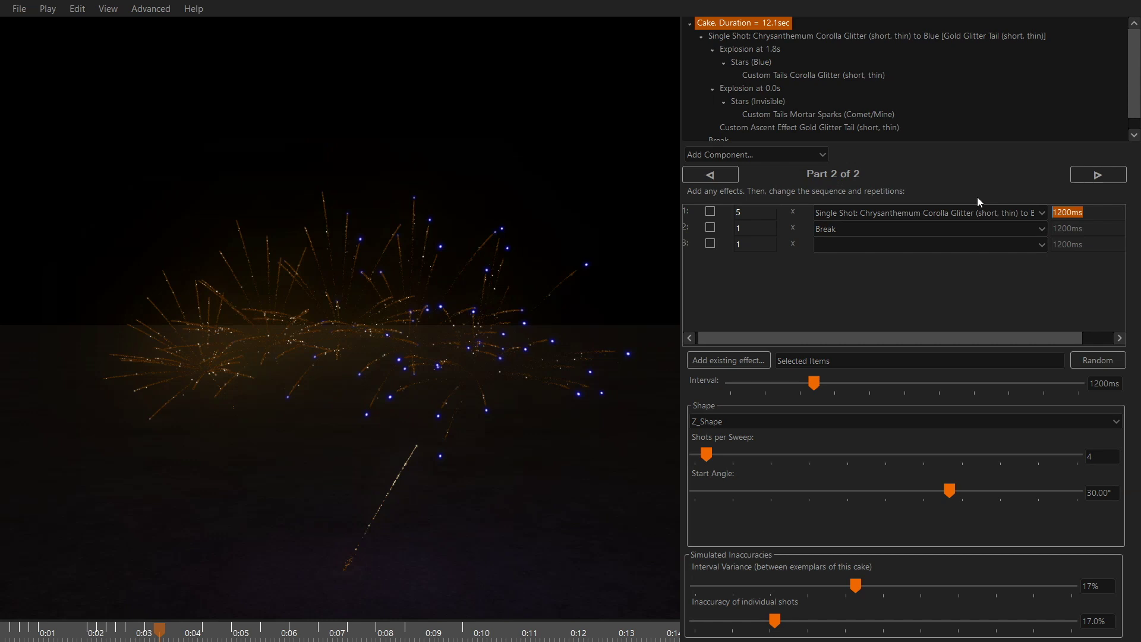
pyautogui.write('200')
pyautogui.press('Tab')
pyautogui.write('2000')
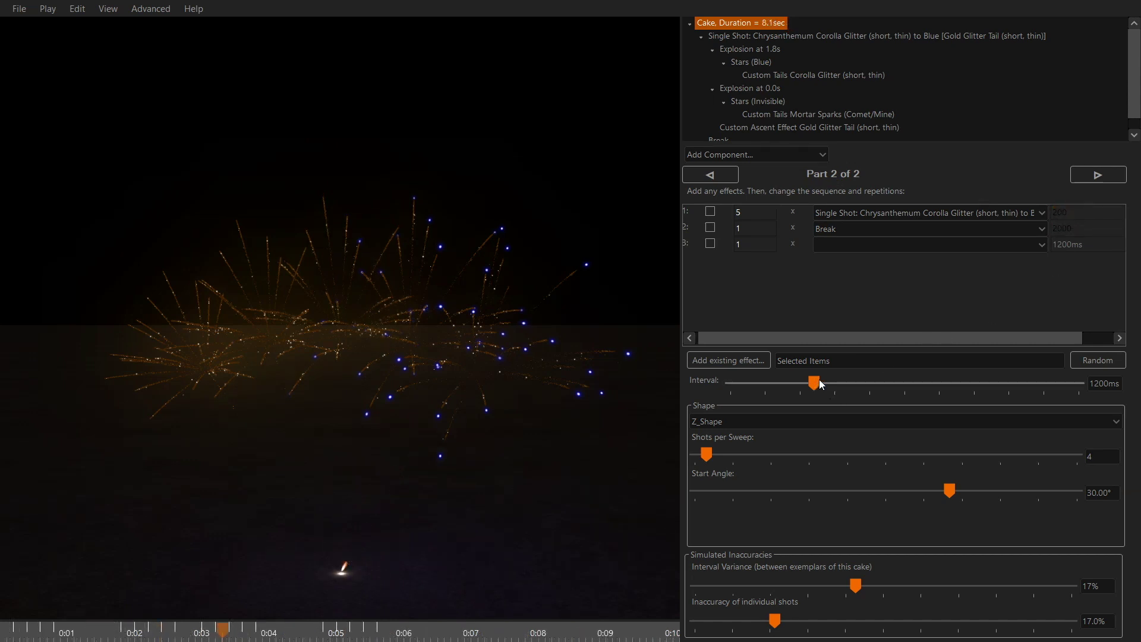
# Step: Set the start angle of the second part to -30°
pyautogui.click(1116, 494)
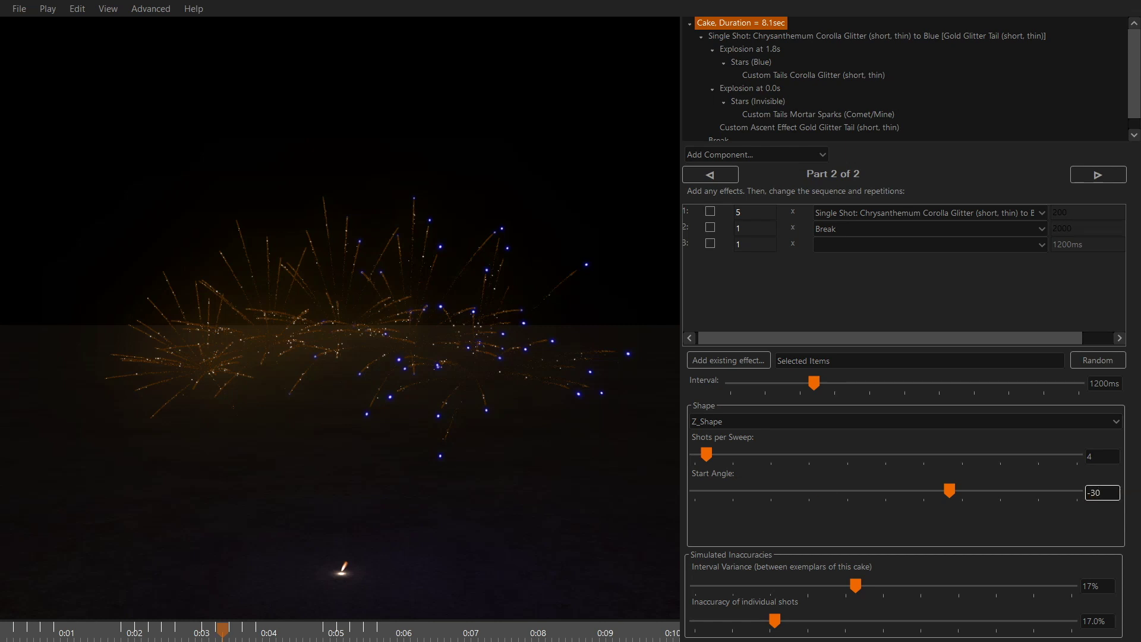
pyautogui.write('-30')
pyautogui.press('Return')
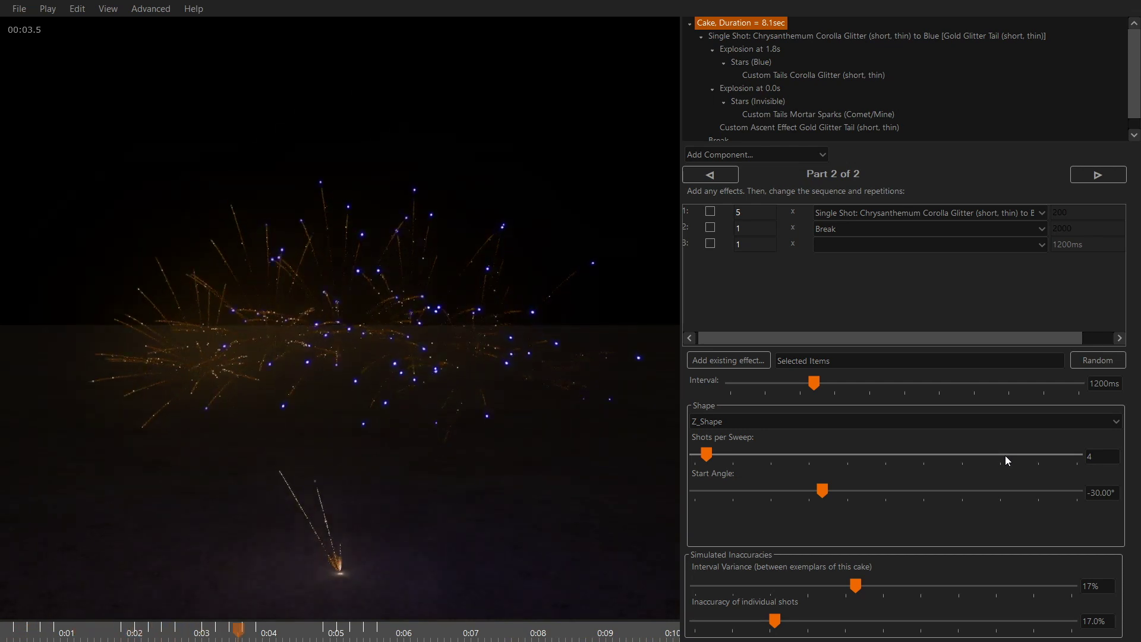
# Step: Add a third part to the cake with 5 Chrysanthemum Corolla Glitter single shots at a 200 ms interval
pyautogui.click(1099, 175)
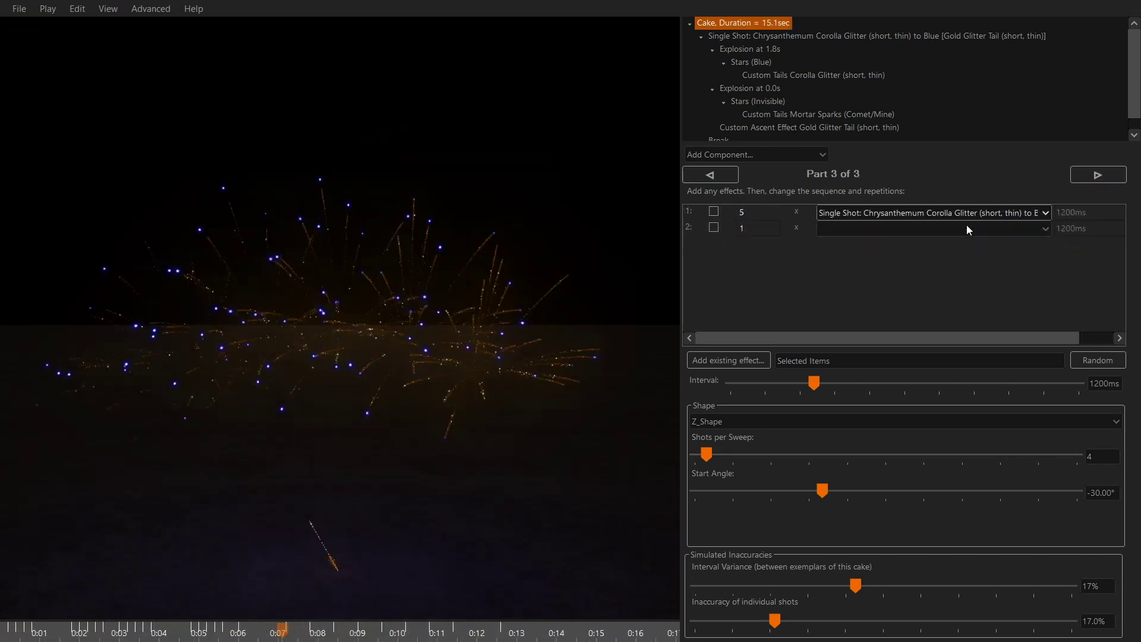
pyautogui.moveTo(1091, 213); pyautogui.dragTo(1007, 224)
pyautogui.write('200')
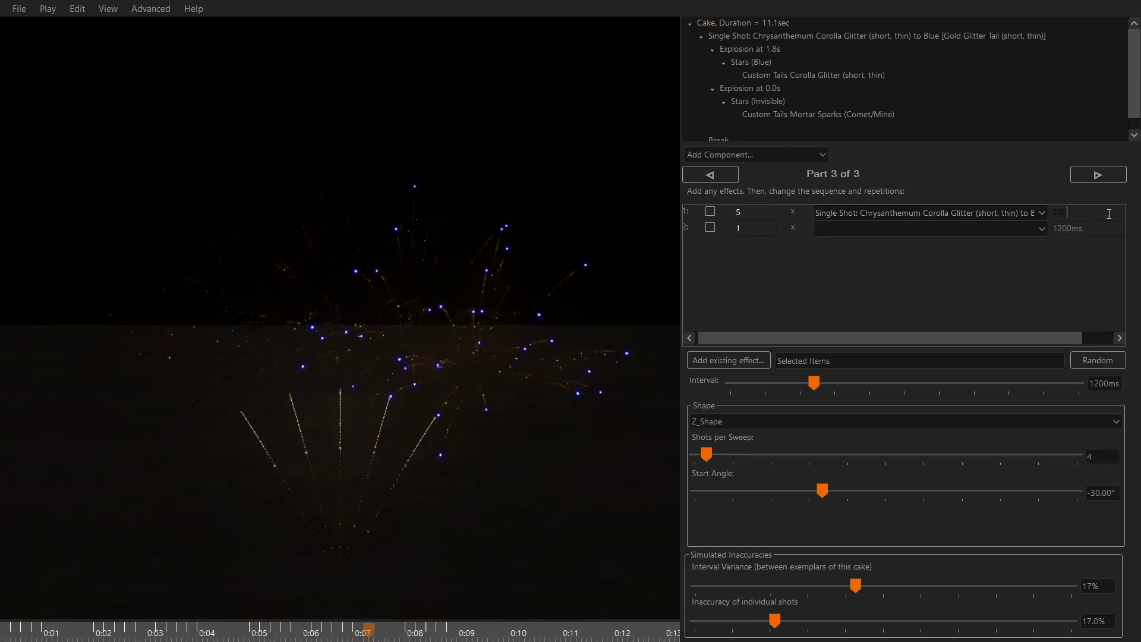
# Step: Add a Break with a 2000 ms interval to row 2 of the third part and set the part's start angle to 30°
pyautogui.click(980, 229)
pyautogui.click(980, 250)
pyautogui.moveTo(1096, 229); pyautogui.dragTo(1025, 330)
pyautogui.write('2000')
pyautogui.tripleClick(1109, 492)
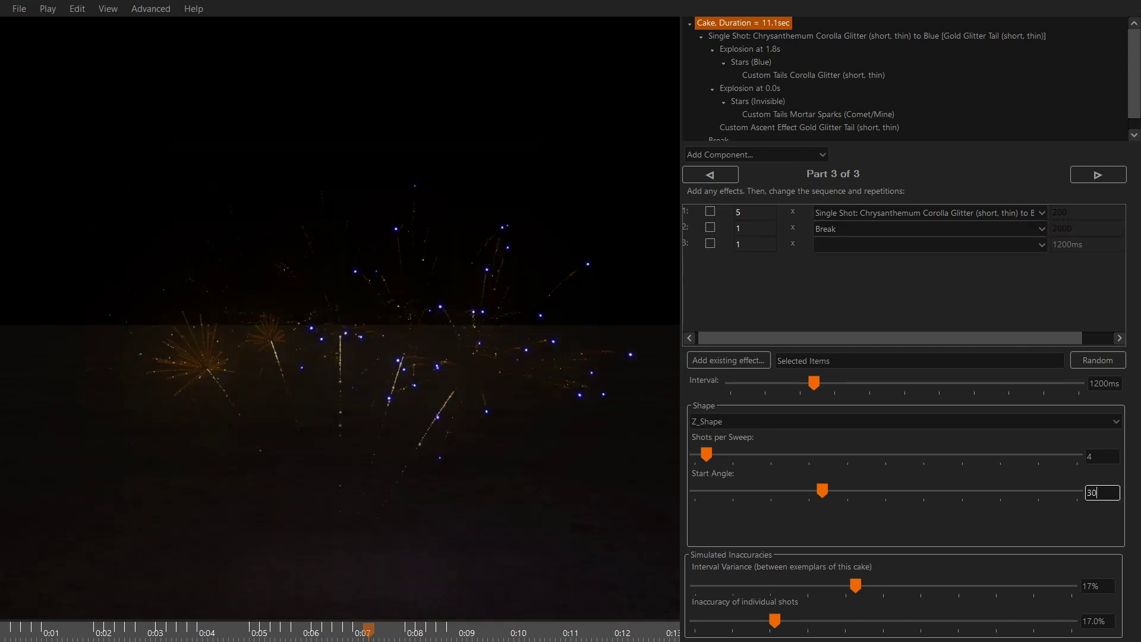
pyautogui.write('30')
# Step: Add a fourth part with 5 single shots at 200 ms followed by a Break, using a start angle of -30°
pyautogui.click(1098, 175)
pyautogui.click(943, 229)
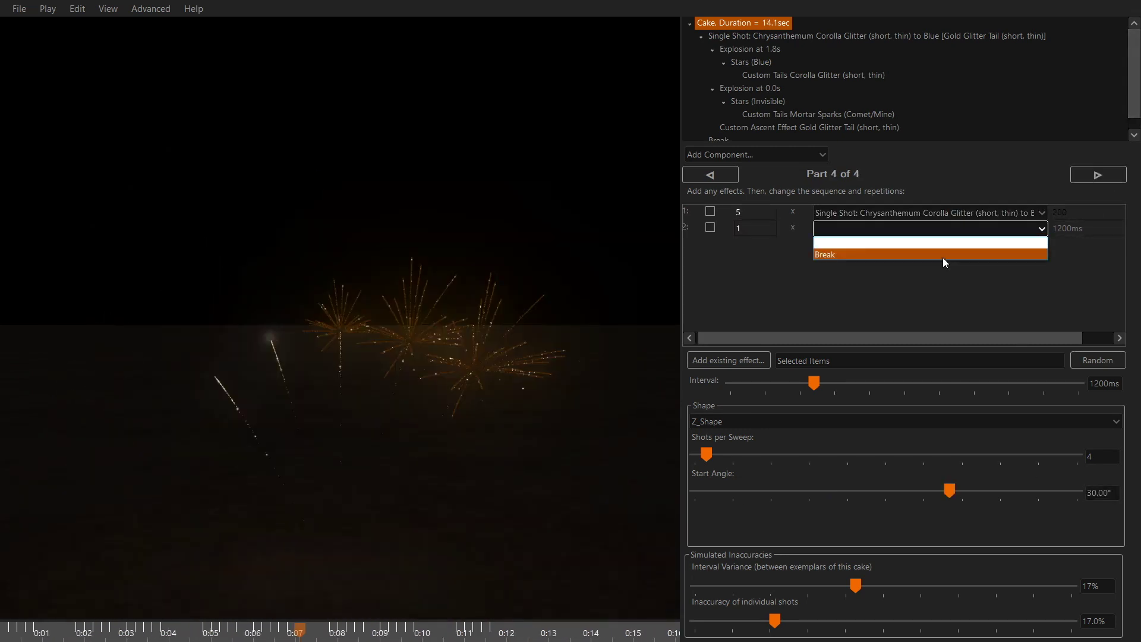
pyautogui.click(943, 252)
pyautogui.tripleClick(1104, 492)
pyautogui.write('-30')
# Step: Add a fifth part to the cake with 5 Chrysanthemum Corolla Glitter single shots followed by a Break
pyautogui.click(1098, 174)
pyautogui.click(928, 213)
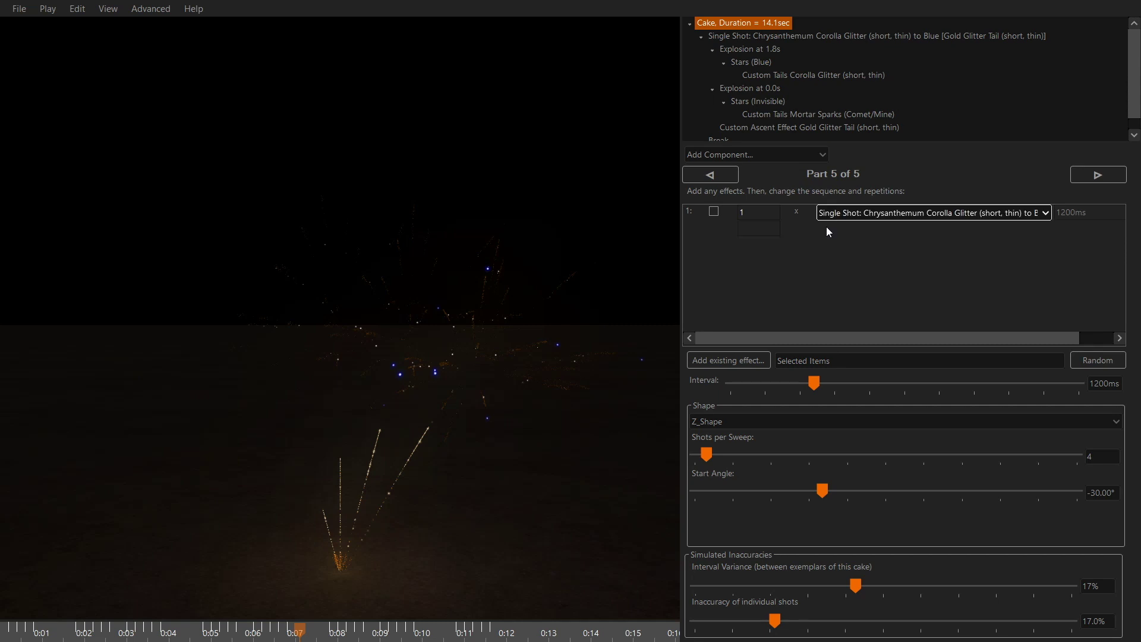
pyautogui.click(826, 226)
pyautogui.click(866, 233)
pyautogui.click(865, 252)
# Step: Set the fifth part's single-shot interval to 200 ms and its start angle to 30°
pyautogui.click(1093, 213)
pyautogui.tripleClick(1105, 493)
pyautogui.write('30')
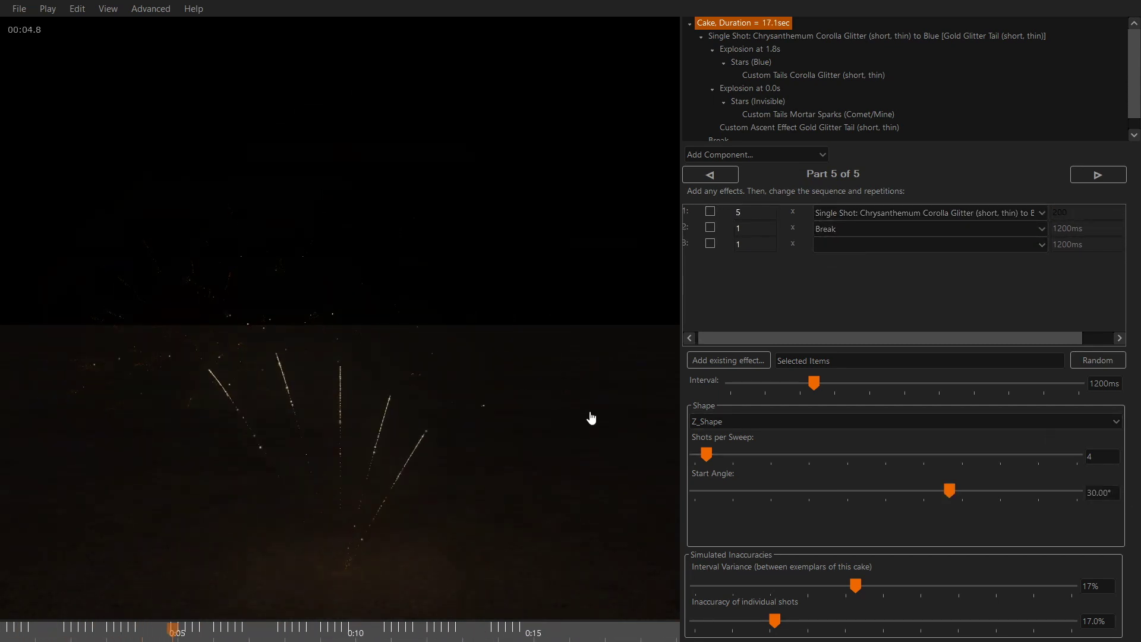